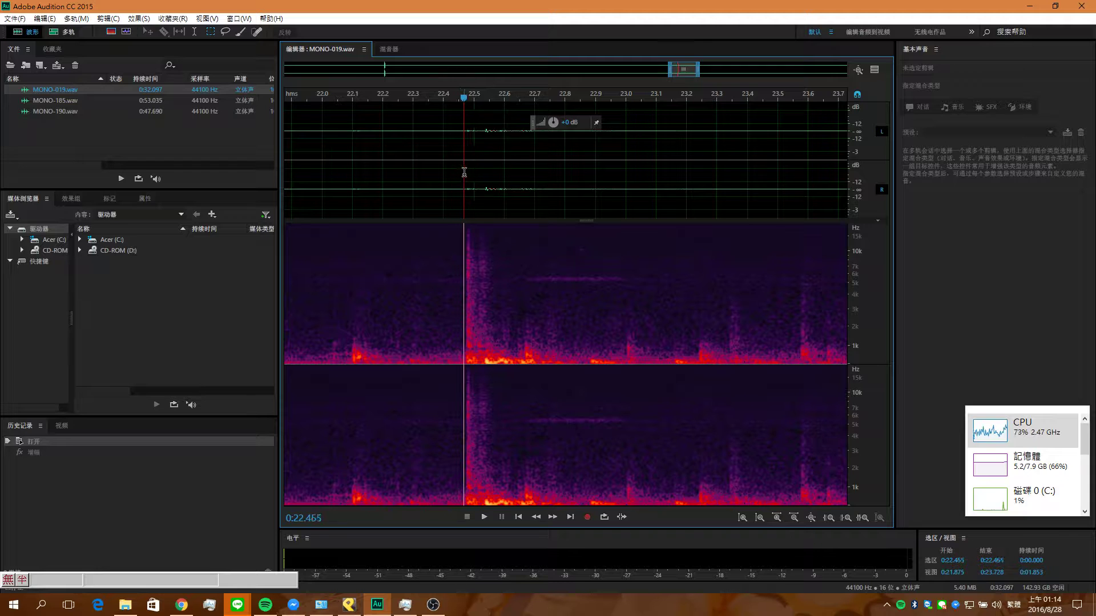
- Select the noise burst from about 22.47 to 23.34 s in MONO-019.wav and play the selection
drag(465, 172, 729, 190)
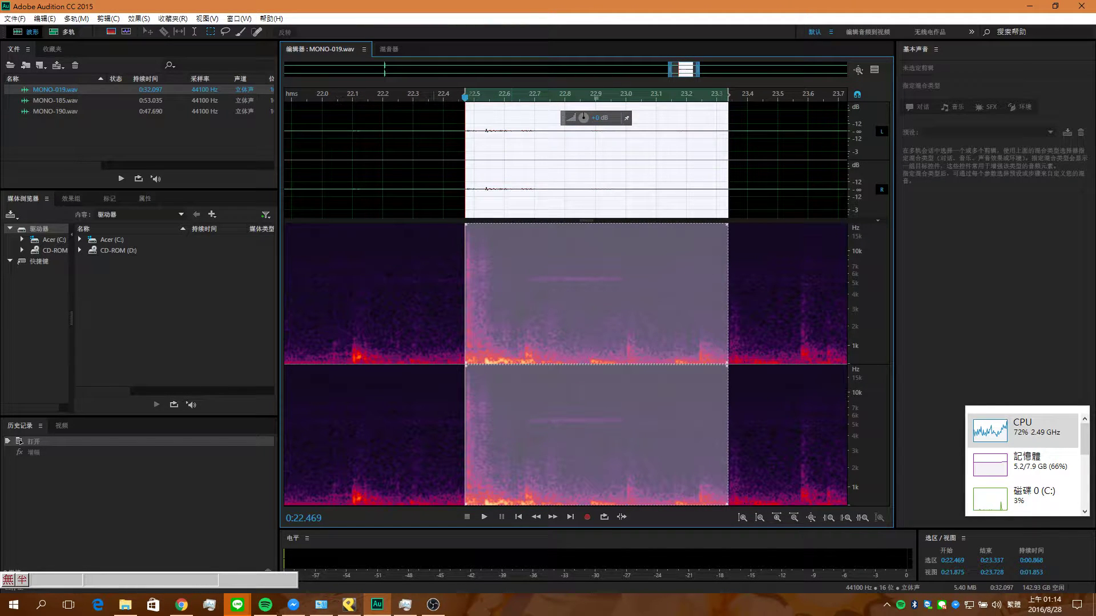
key(space)
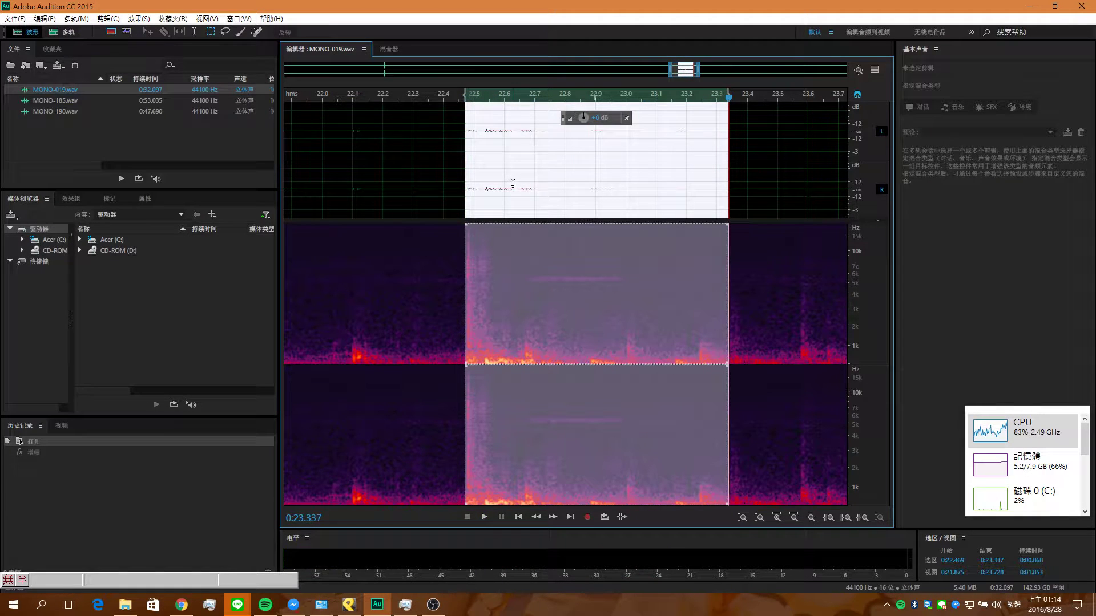
key(space)
- Play short stretches of the recording following the noise burst, around 24 to 25 s
scroll(501, 212, up, 11)
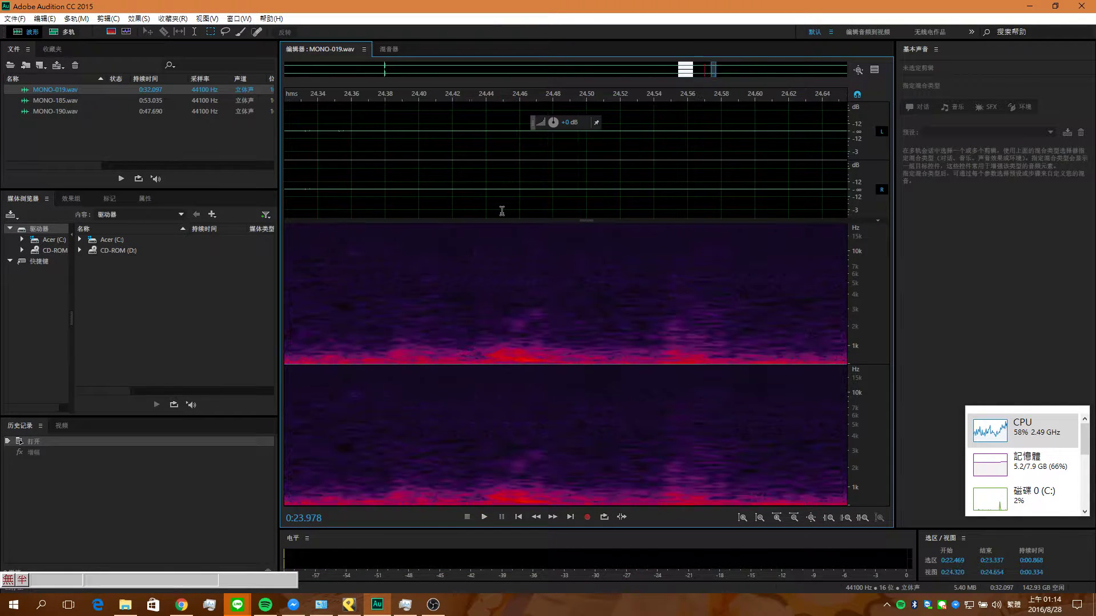
scroll(504, 211, down, 8)
key(space)
key(space)
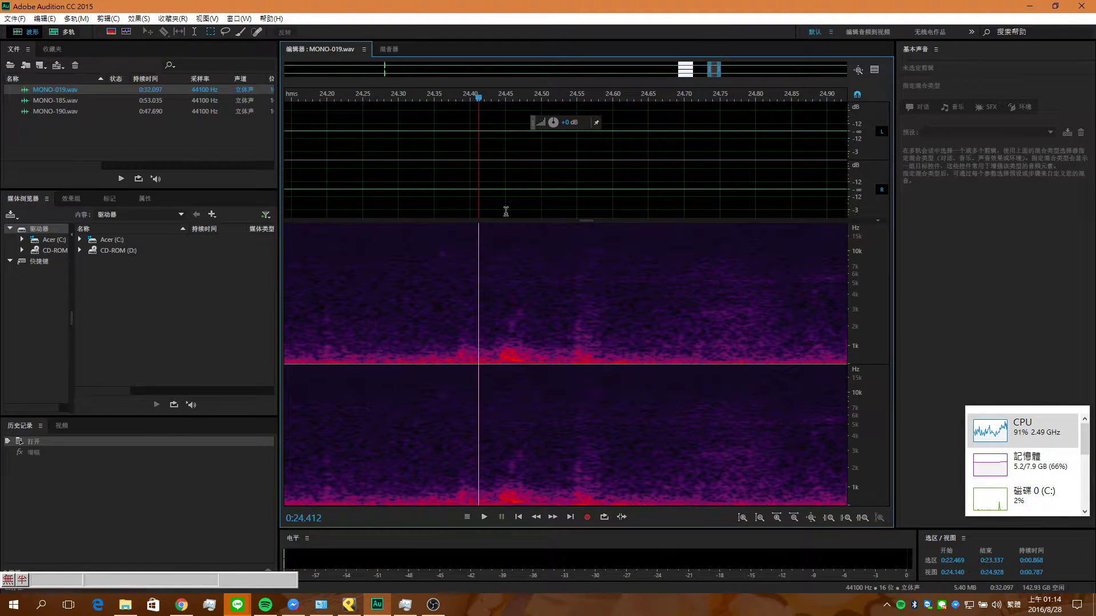
key(space)
key(space)
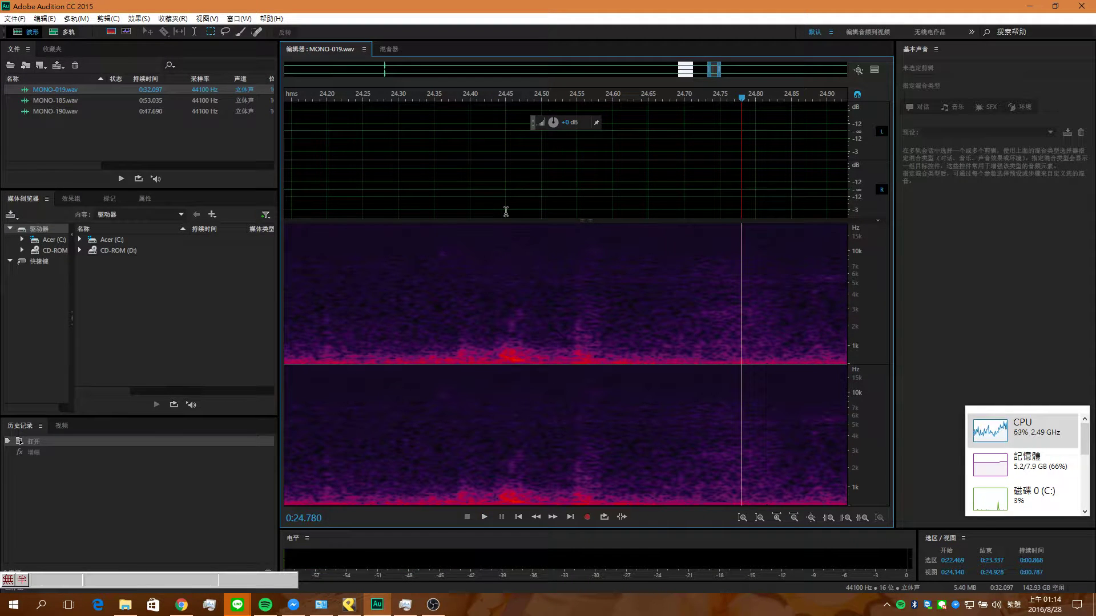
- Select the noise burst from about 22.47 to 23.34 s and lower its volume in two passes until it is nearly silent
drag(710, 70, 682, 73)
scroll(656, 268, down, 1)
scroll(661, 285, down, 2)
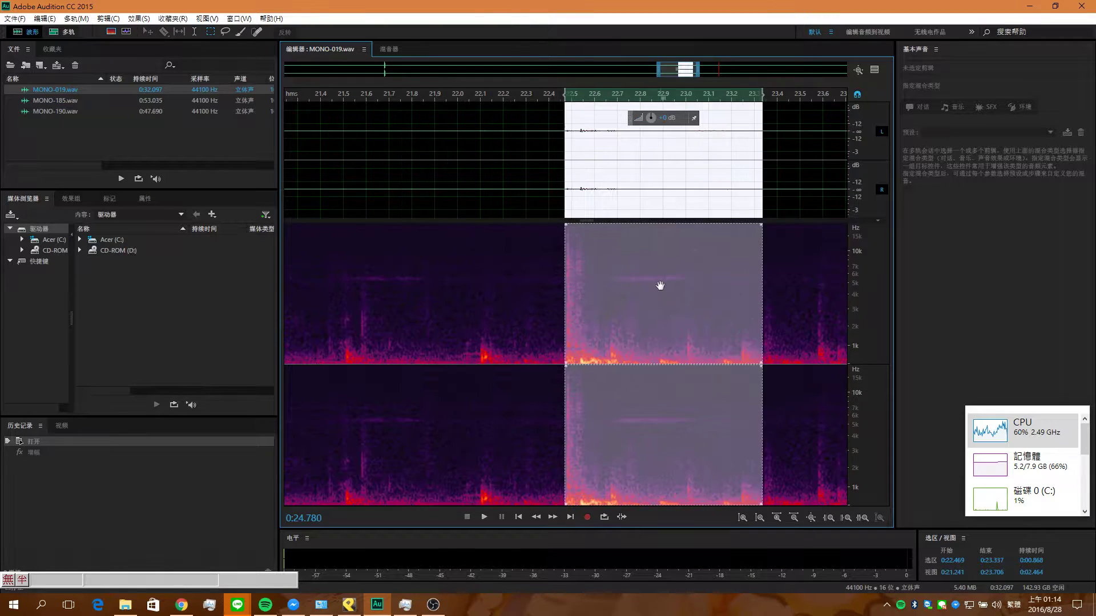
click(567, 315)
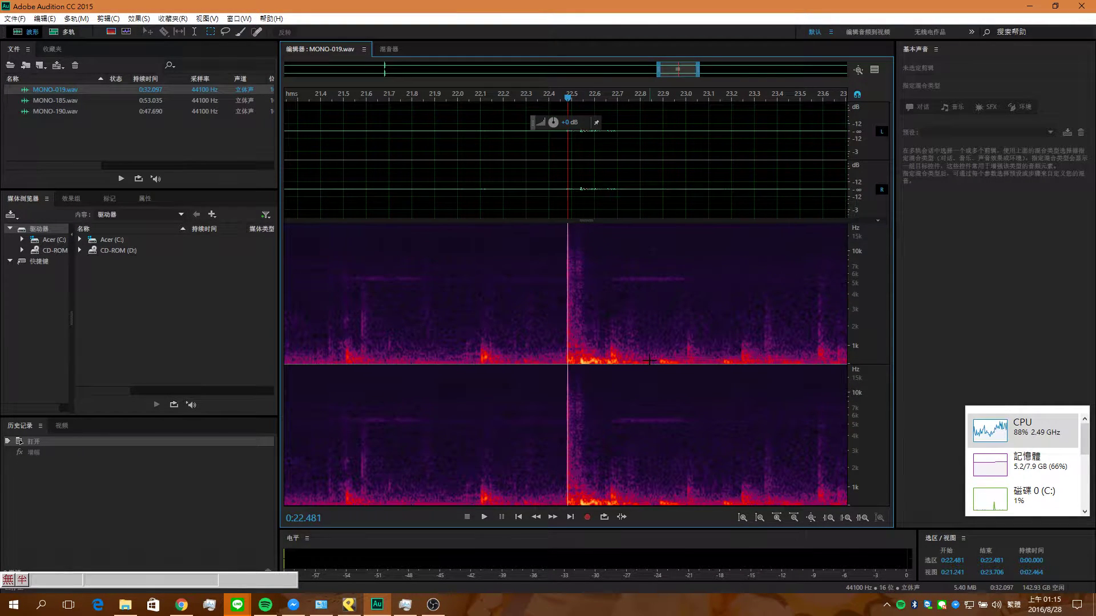
drag(568, 98, 517, 98)
drag(517, 98, 488, 98)
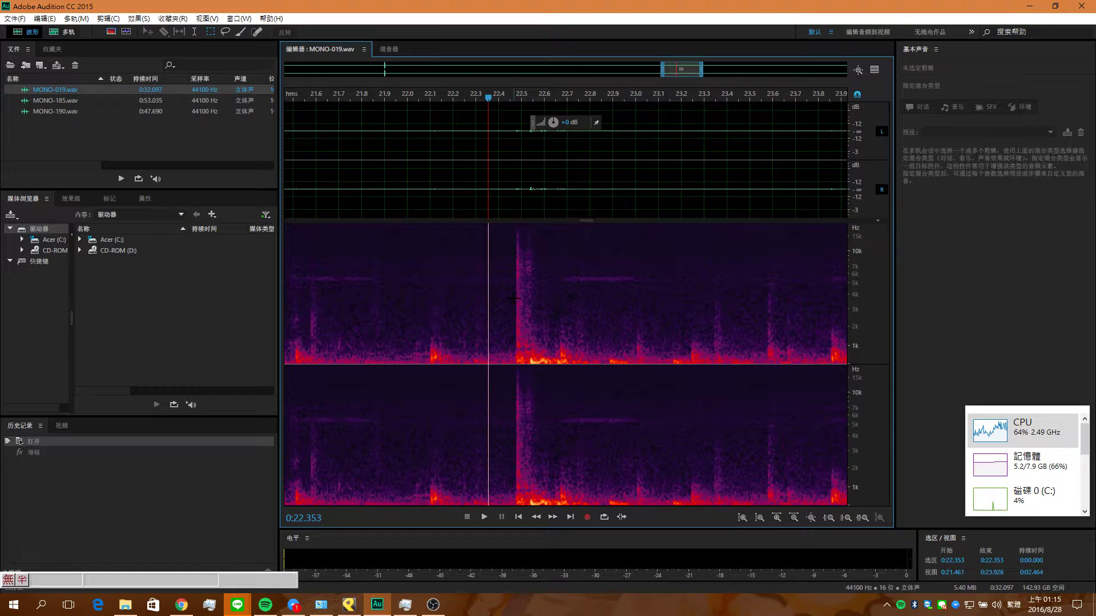
drag(513, 298, 520, 297)
click(538, 179)
click(522, 183)
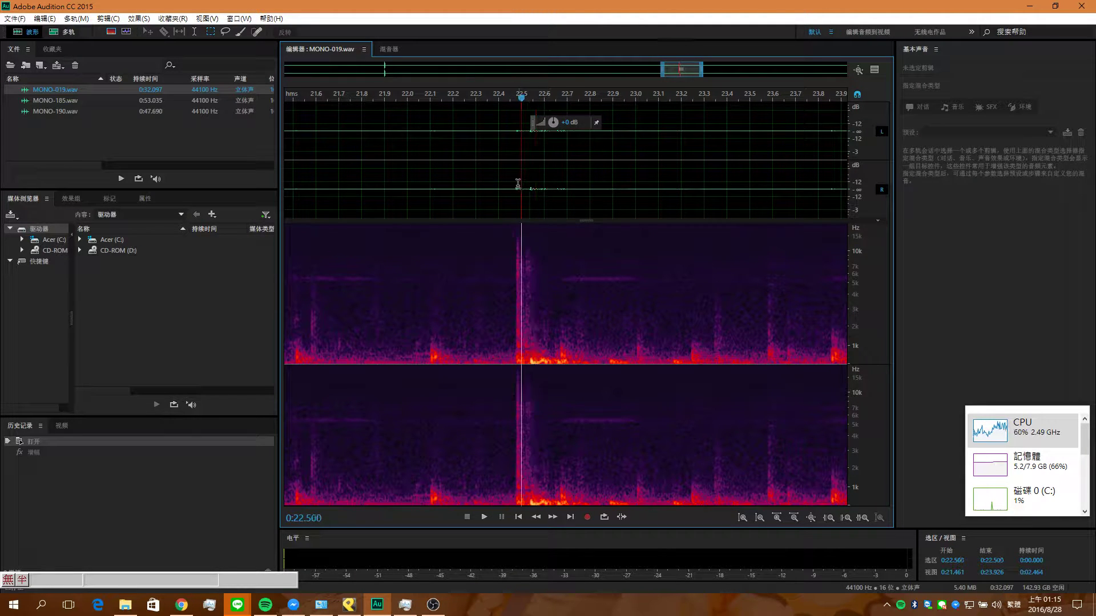
click(509, 180)
drag(516, 179, 714, 192)
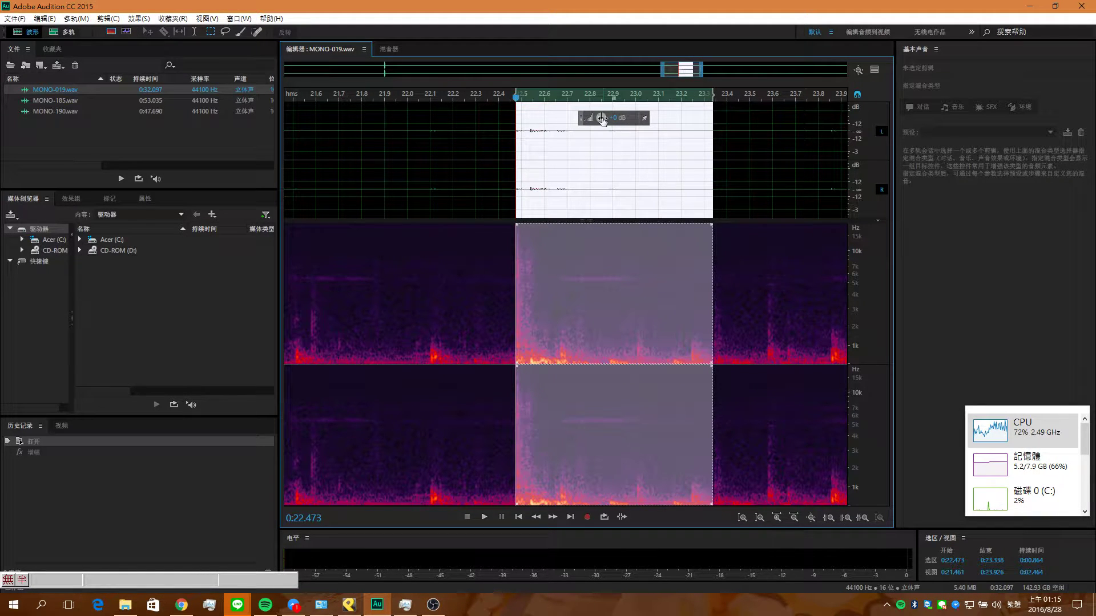
drag(590, 119, 591, 119)
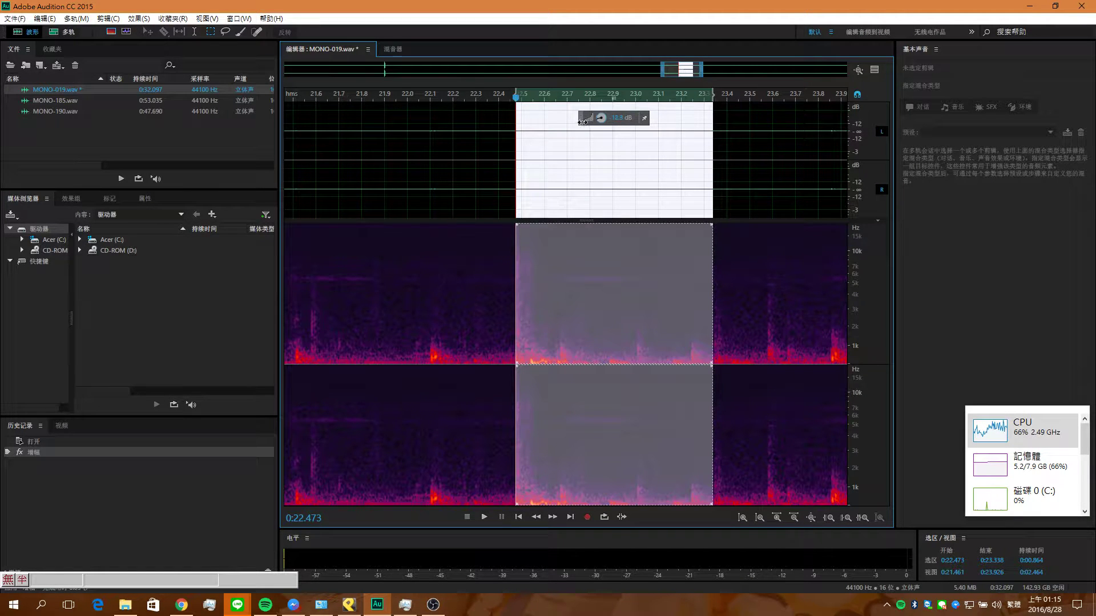
drag(582, 137, 582, 136)
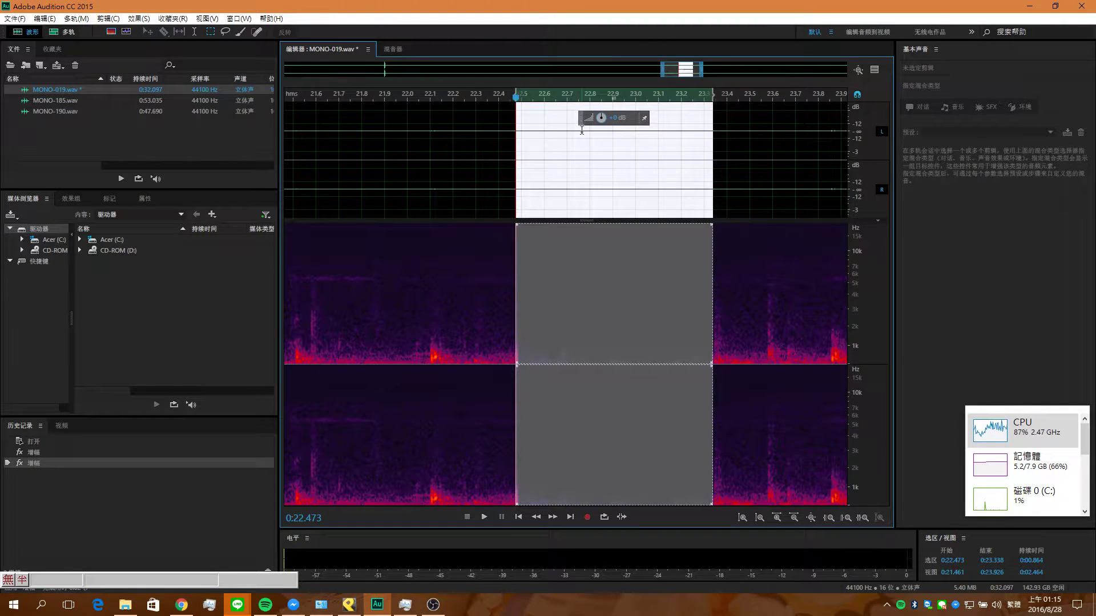
- Play across the silenced section, starting shortly before it at about 22 s
click(462, 281)
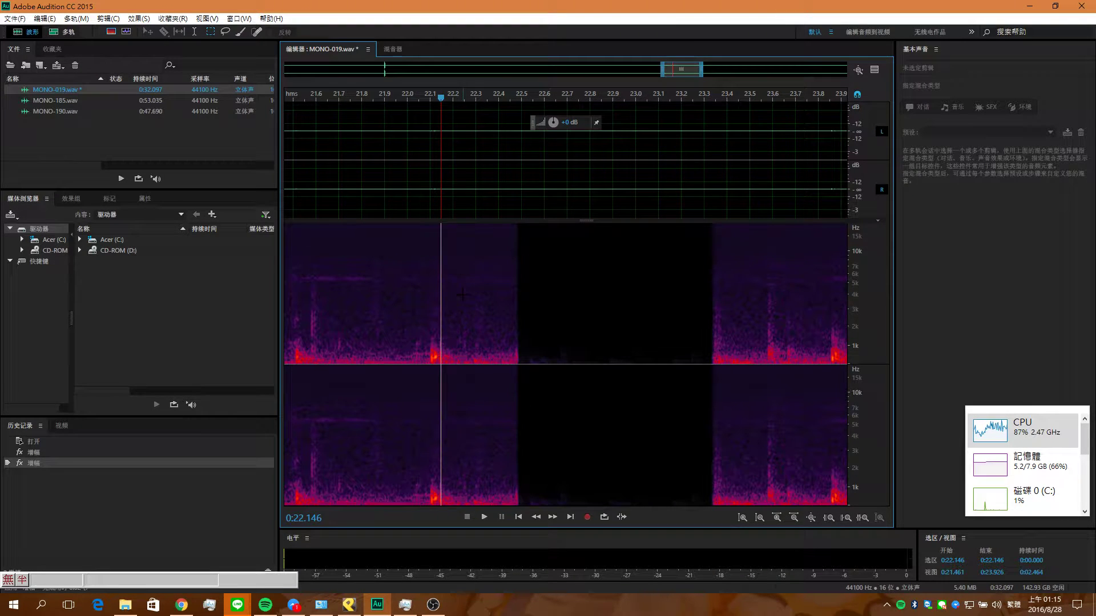
key(space)
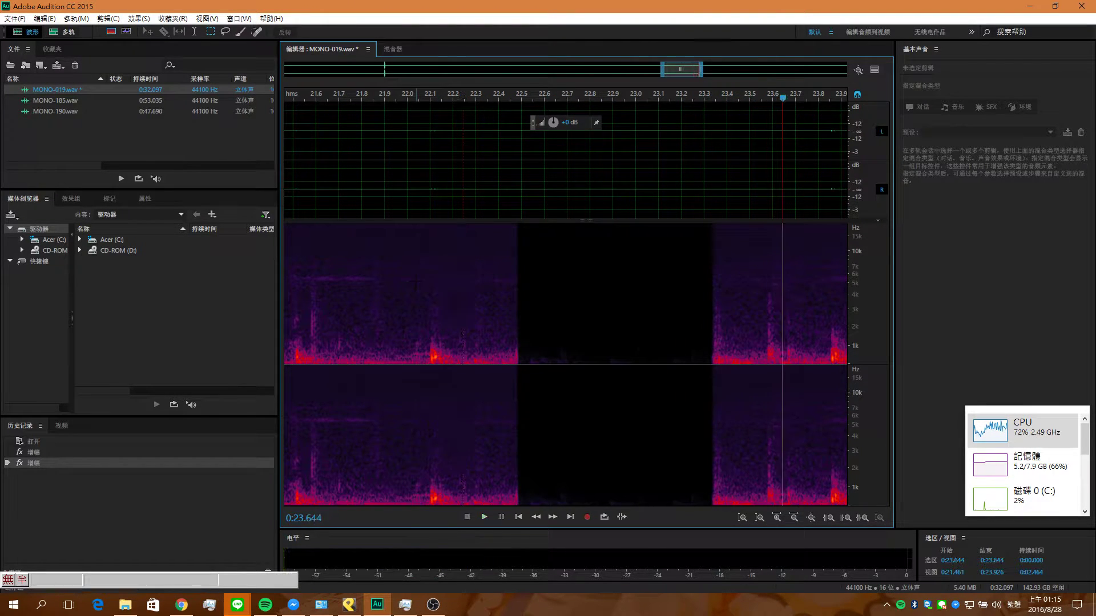
click(415, 280)
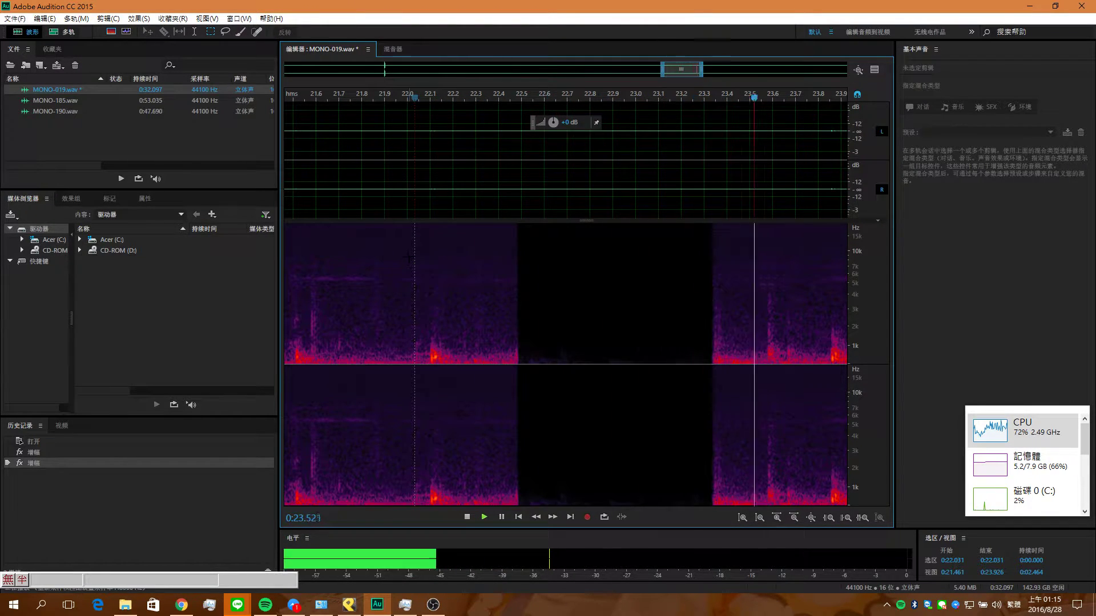
click(397, 258)
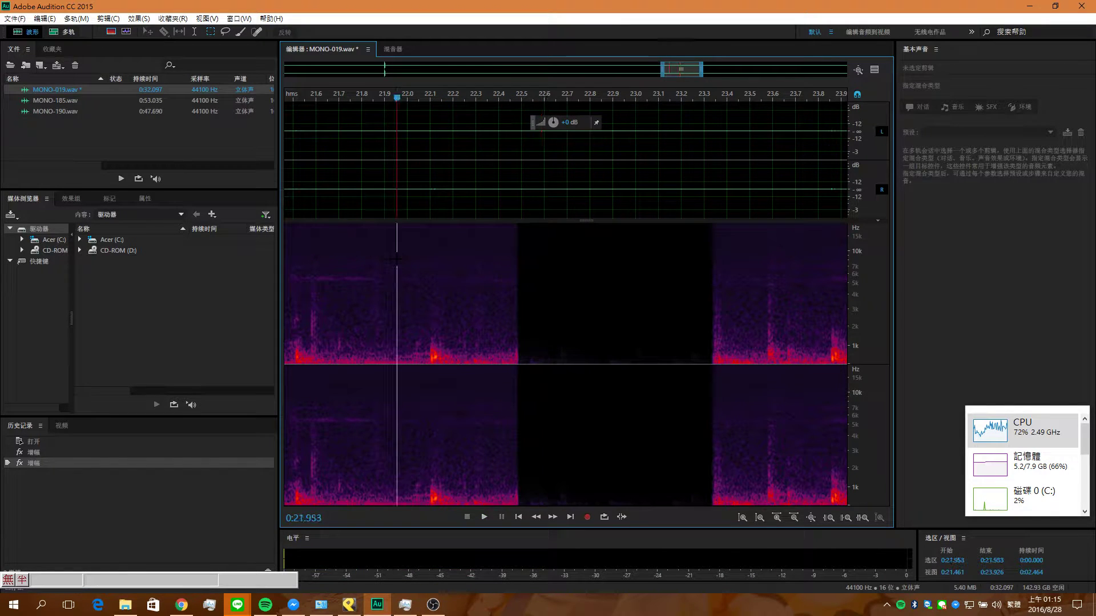
key(space)
- Play the wider passage from about 21.36 s repeatedly to judge how the silenced gap sounds
scroll(396, 258, down, 3)
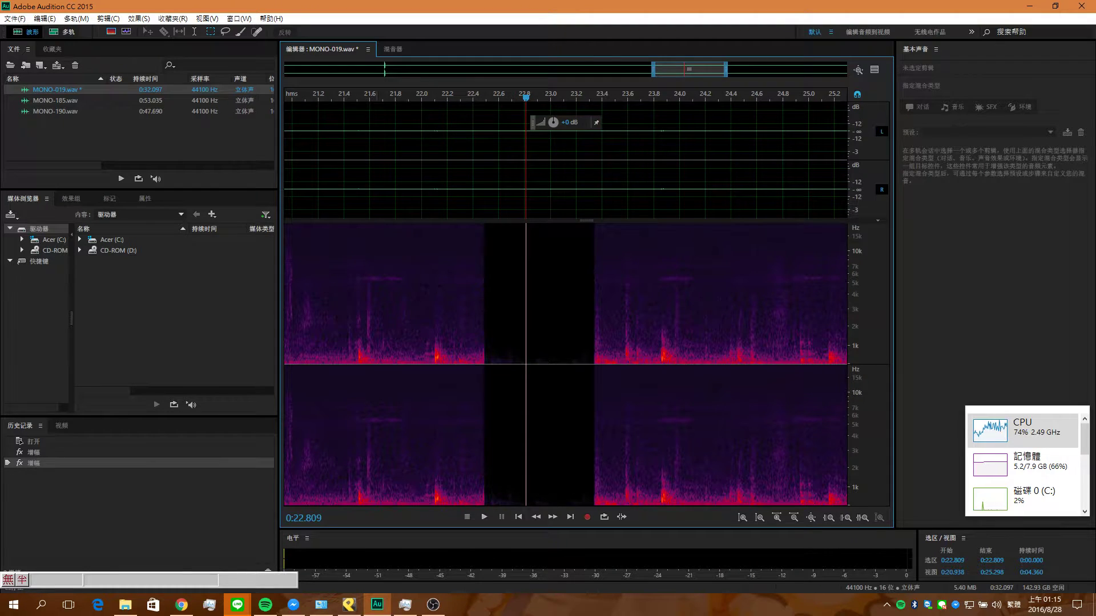
click(339, 226)
key(space)
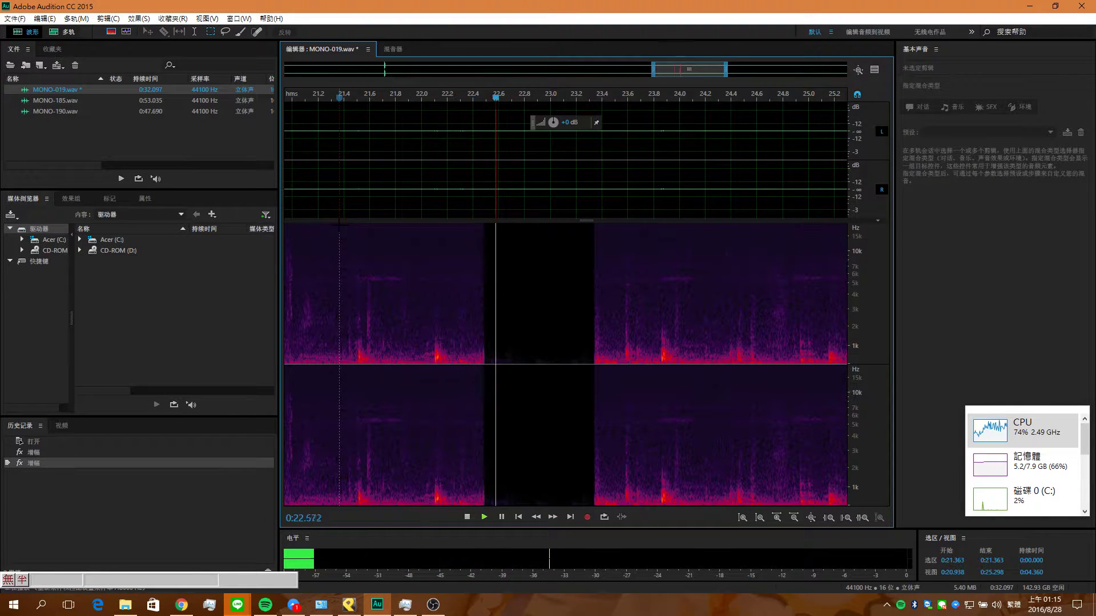
key(space)
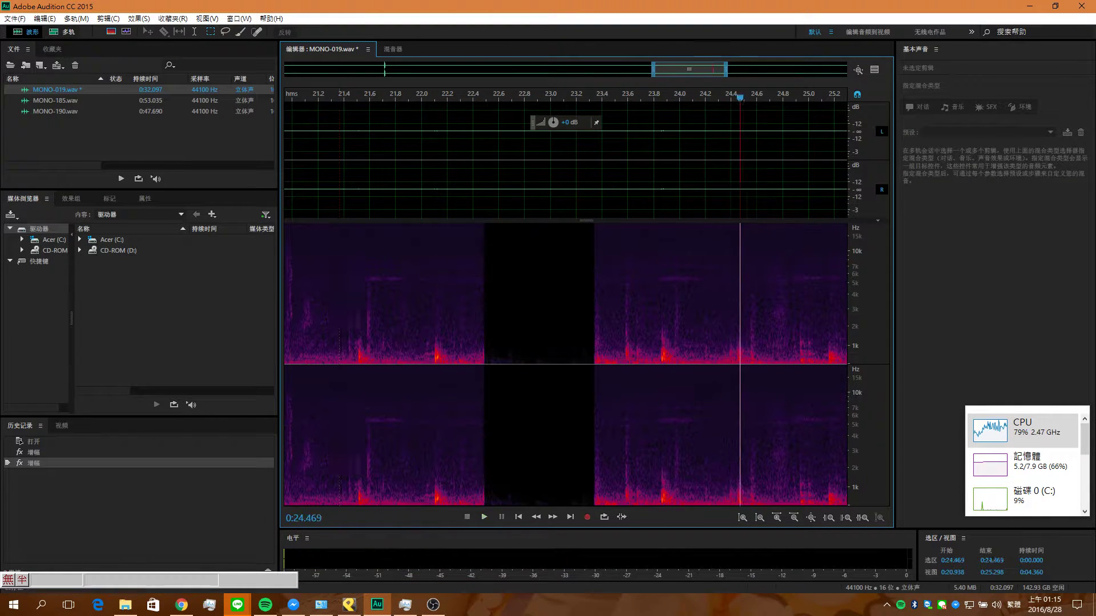
key(space)
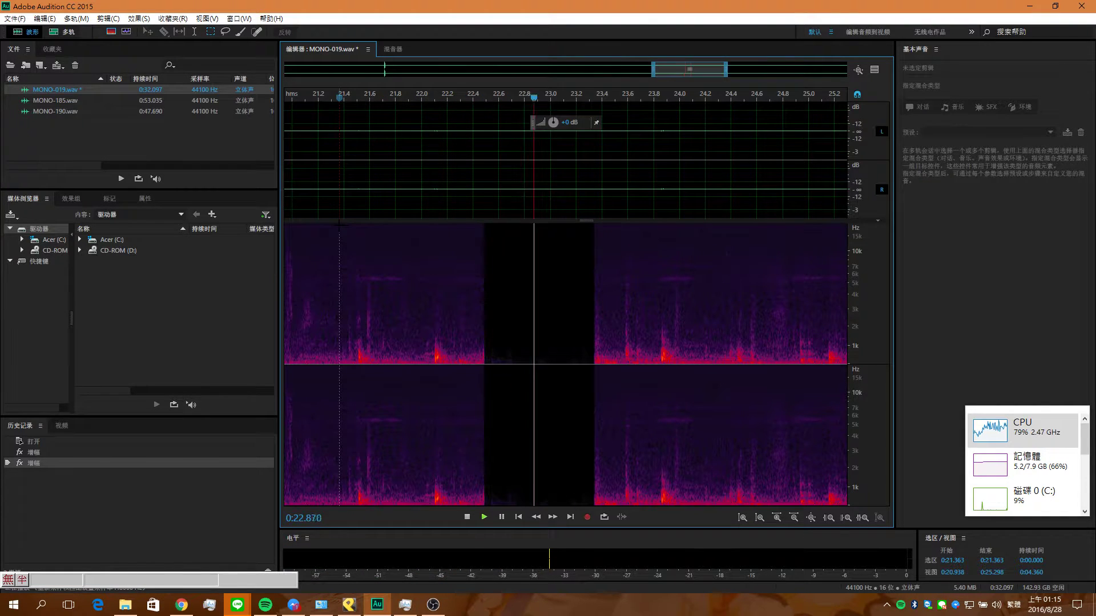
key(space)
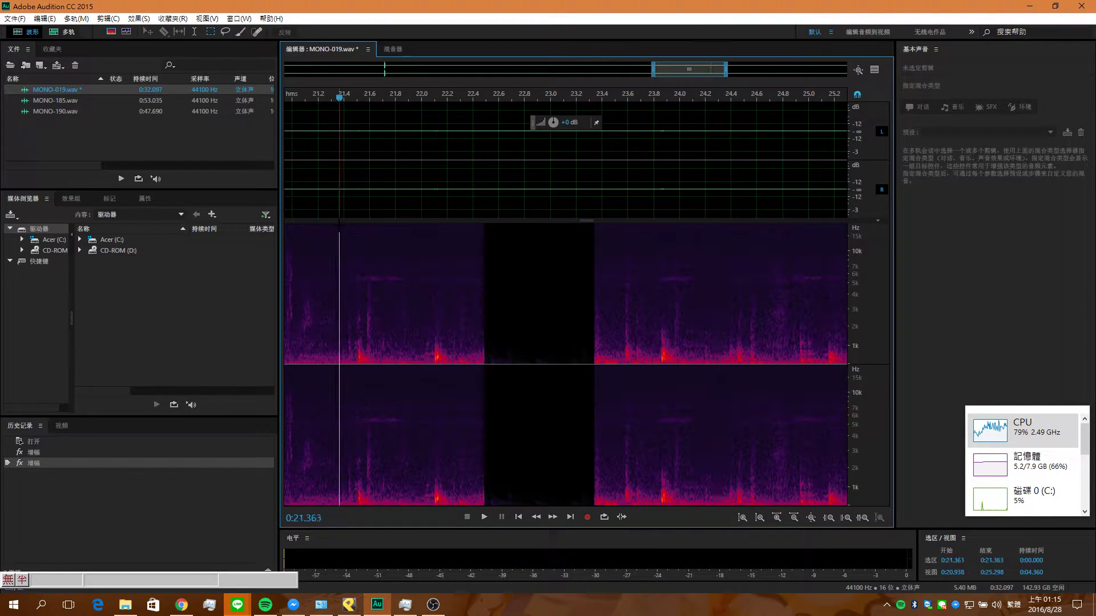
key(space)
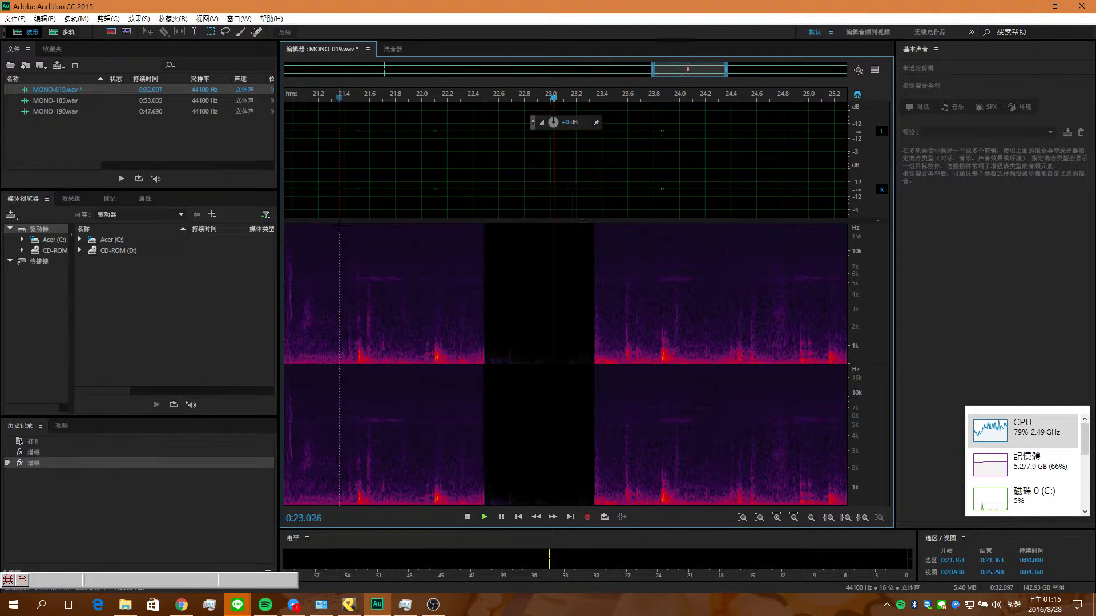
key(space)
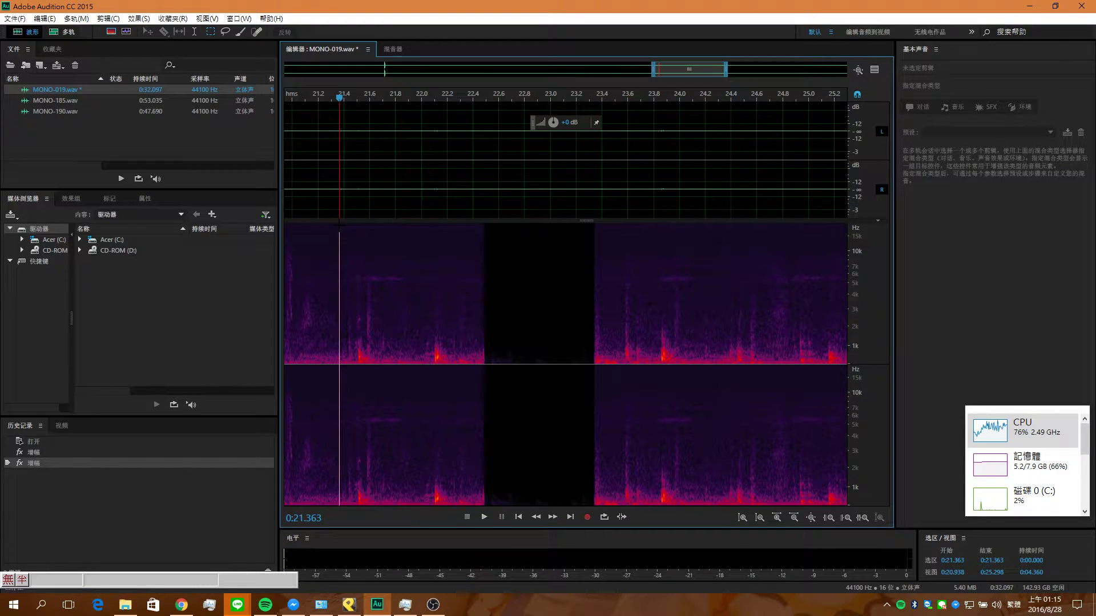
key(space)
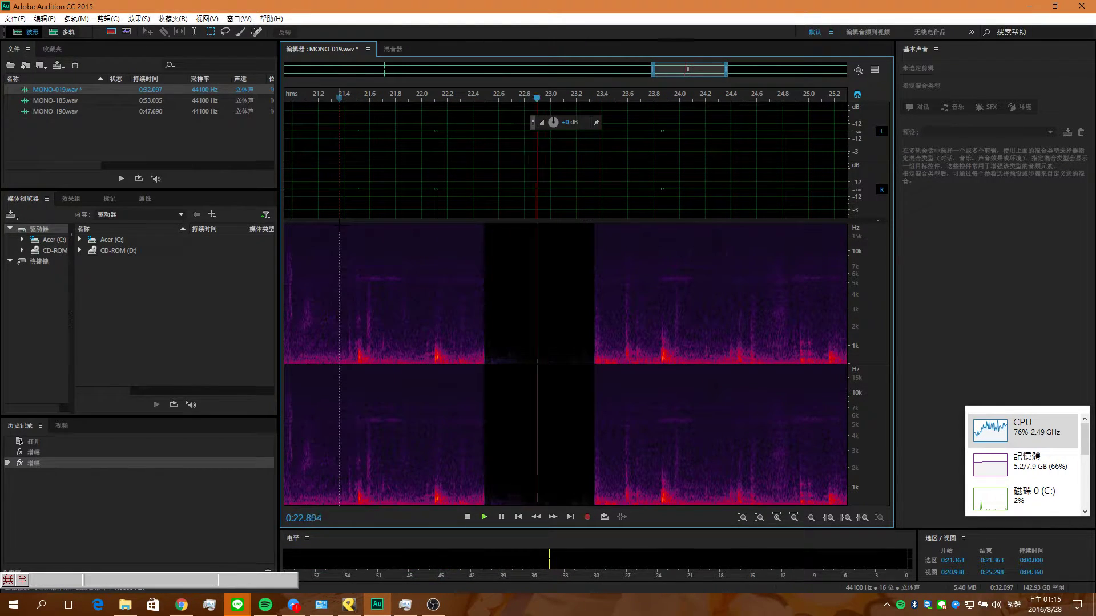
key(space)
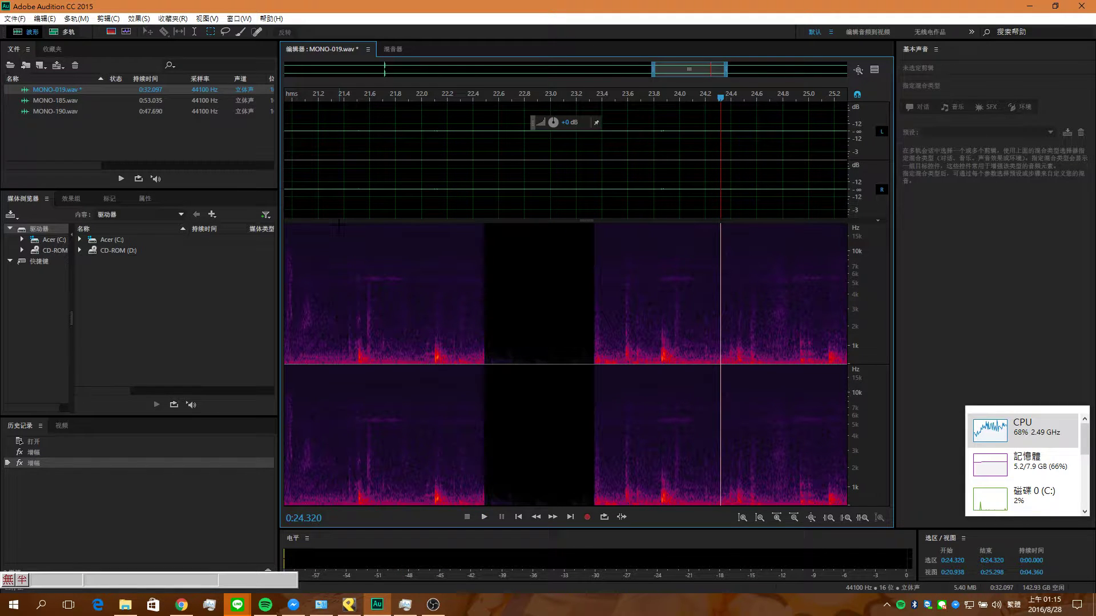
- Select and copy the background noise from about 22.10 to 22.49 s, directly before the silenced gap
click(421, 336)
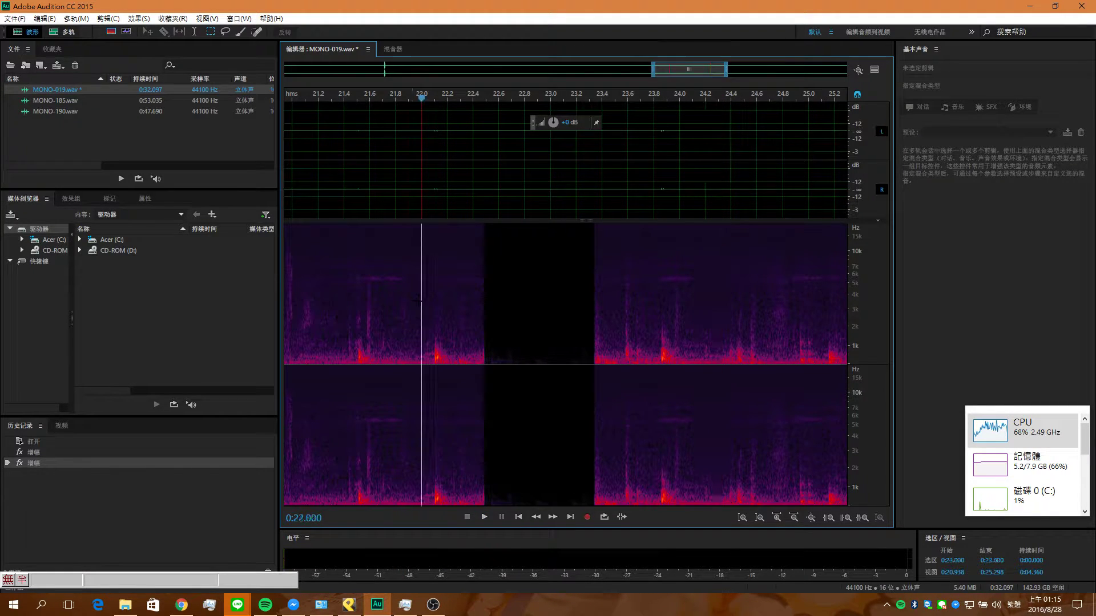
click(427, 336)
click(439, 336)
click(433, 336)
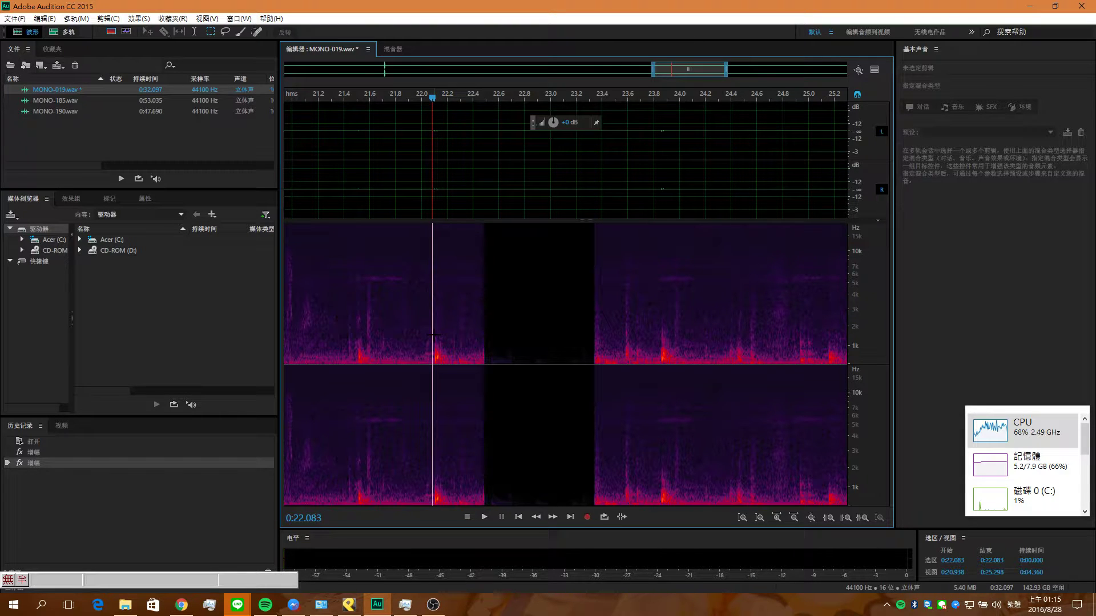
click(434, 336)
click(433, 335)
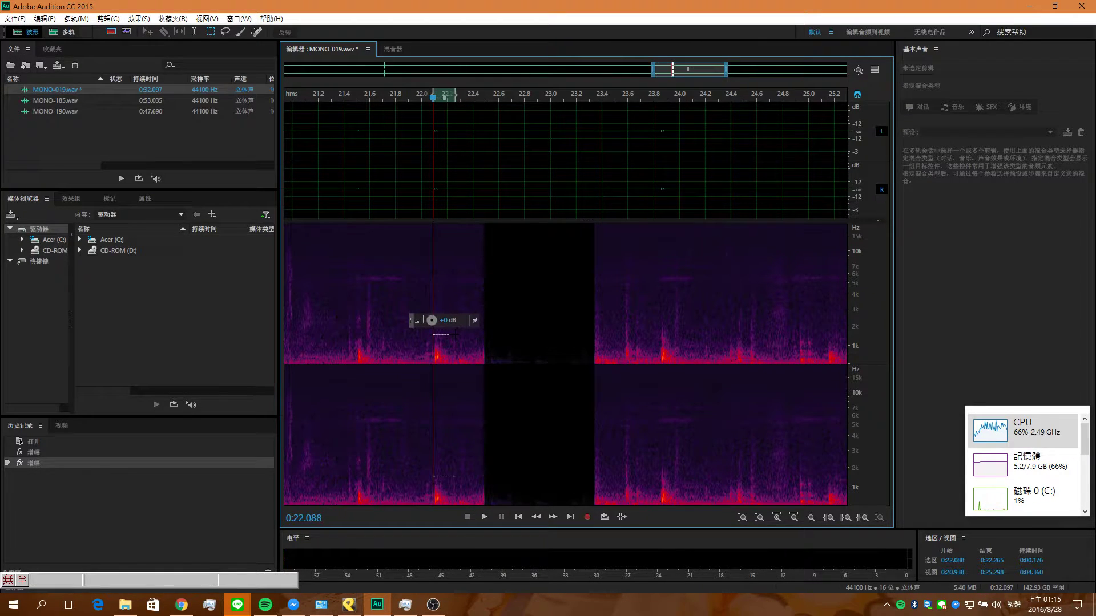
click(520, 335)
click(484, 211)
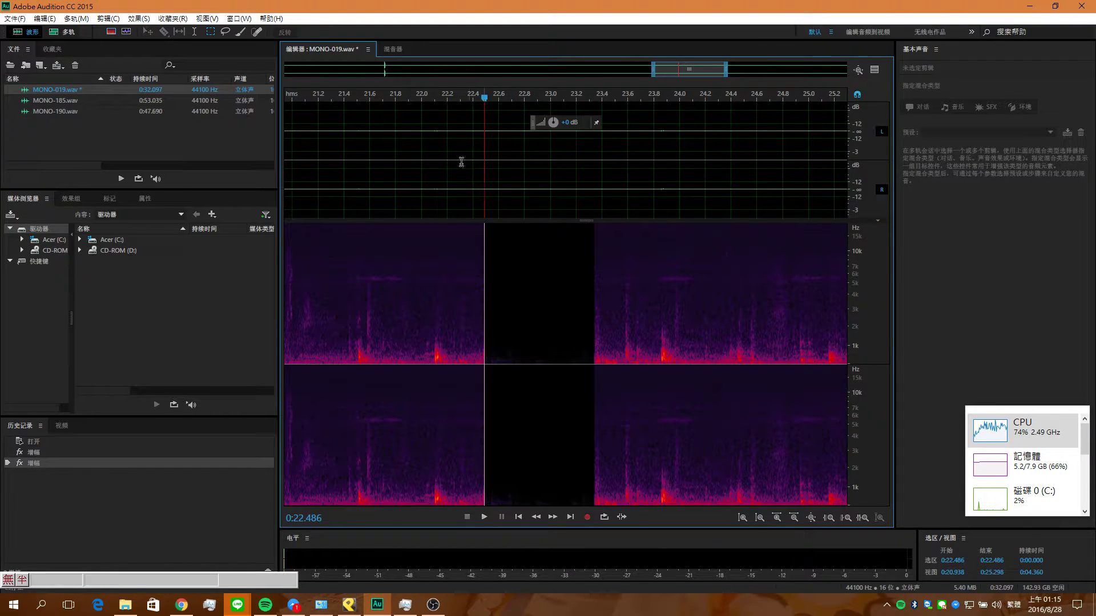
drag(484, 174, 434, 185)
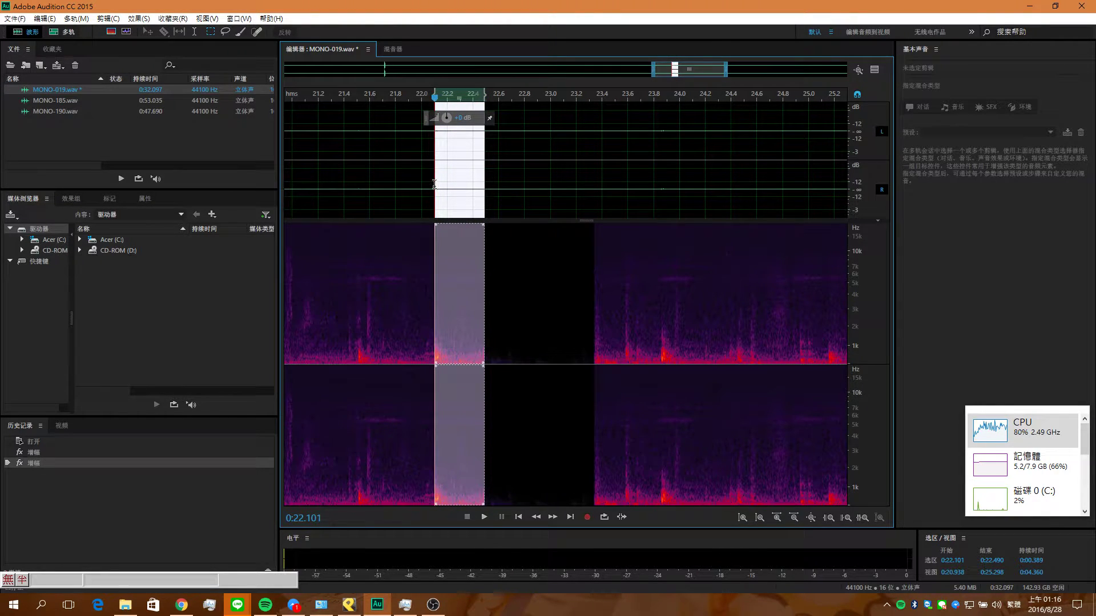
- Try to fill the silenced gap with a normal paste of the copied background noise at about 22.49 s
click(488, 197)
key(ctrl+v)
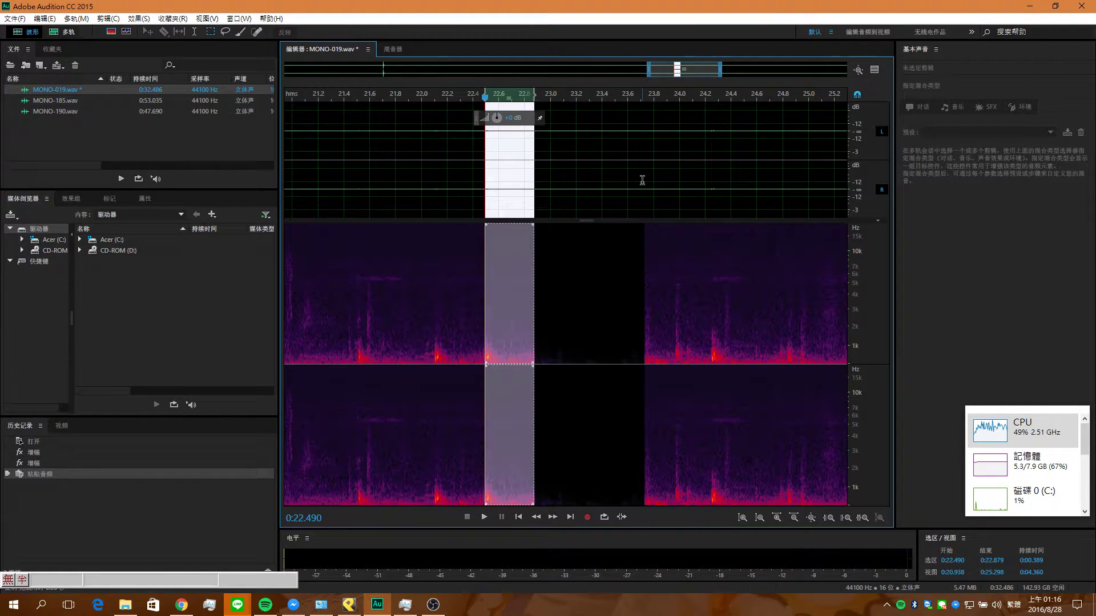
key(ctrl+z)
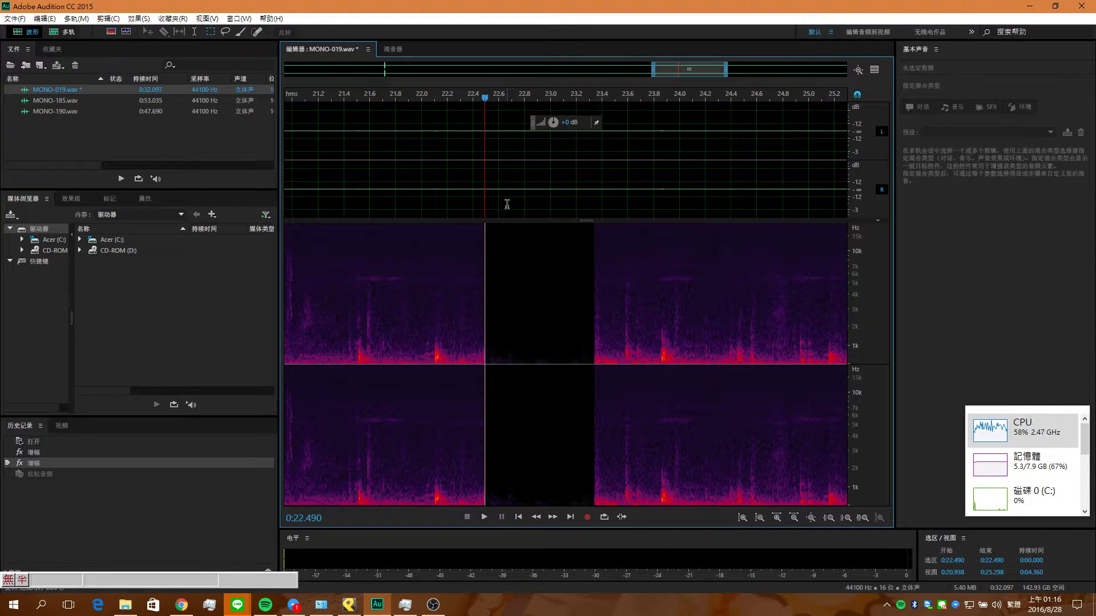
- Mix-paste the copied noise at about 22.49 s in overlap mode with a 0:00.050 crossfade, and play the result from 21.8 s
key(ctrl+shift+v)
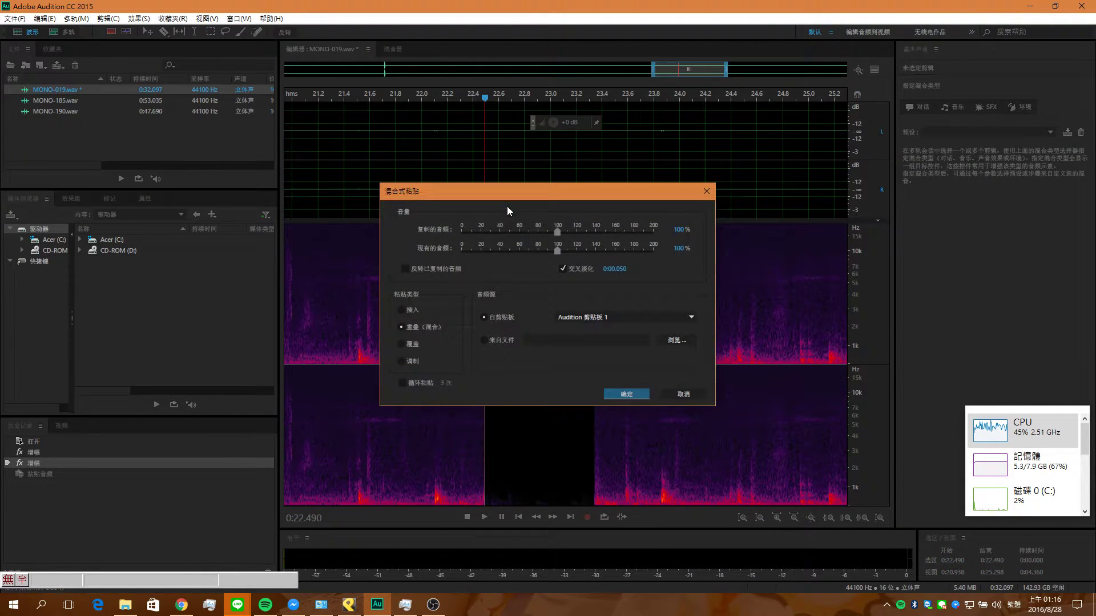
click(640, 398)
click(422, 317)
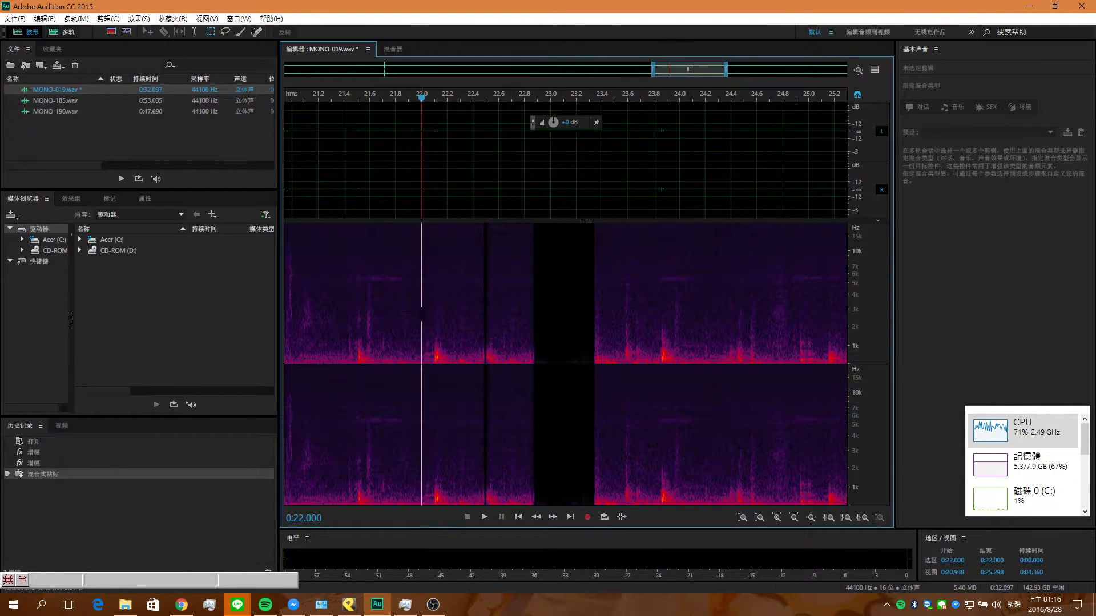
click(395, 314)
key(space)
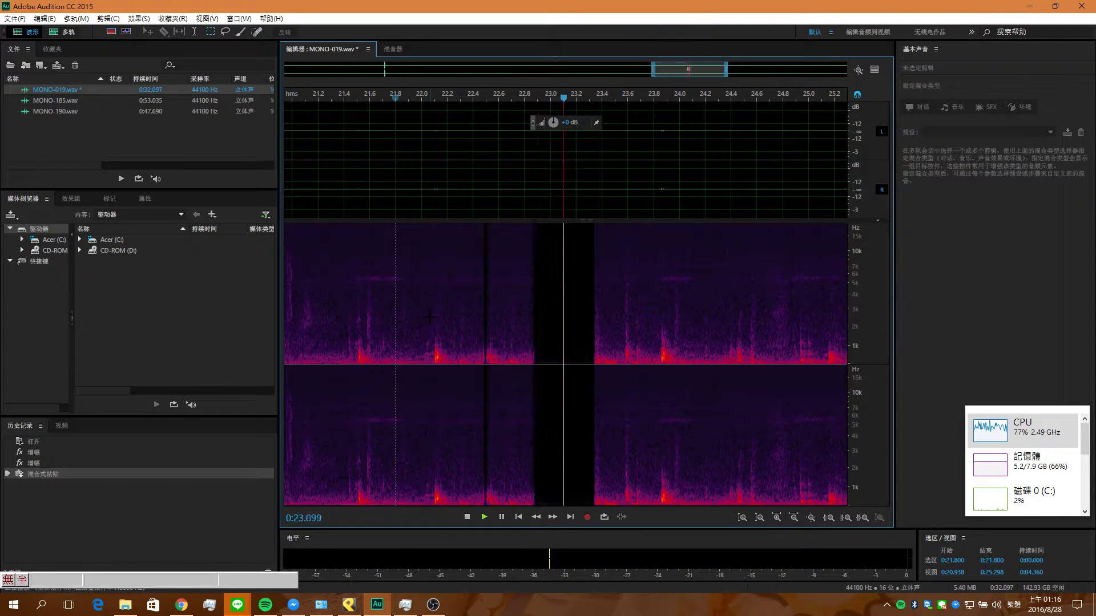
- Undo the previous mix paste, and select and copy the longer background noise passage from about 21.51 to 22.49 s
key(ctrl+z)
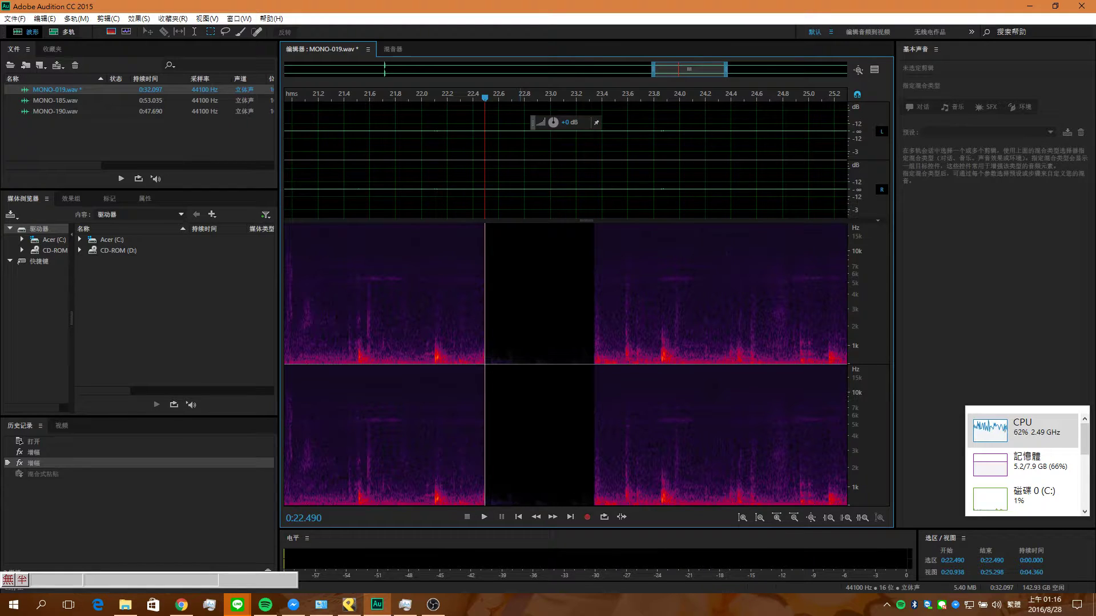
click(363, 356)
click(357, 359)
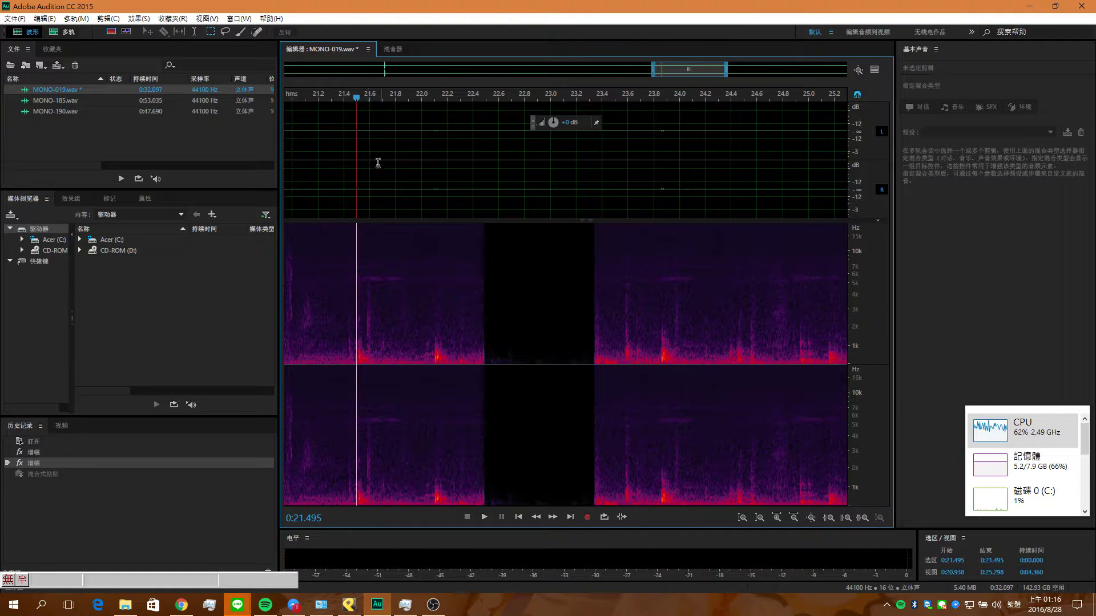
drag(358, 163, 483, 188)
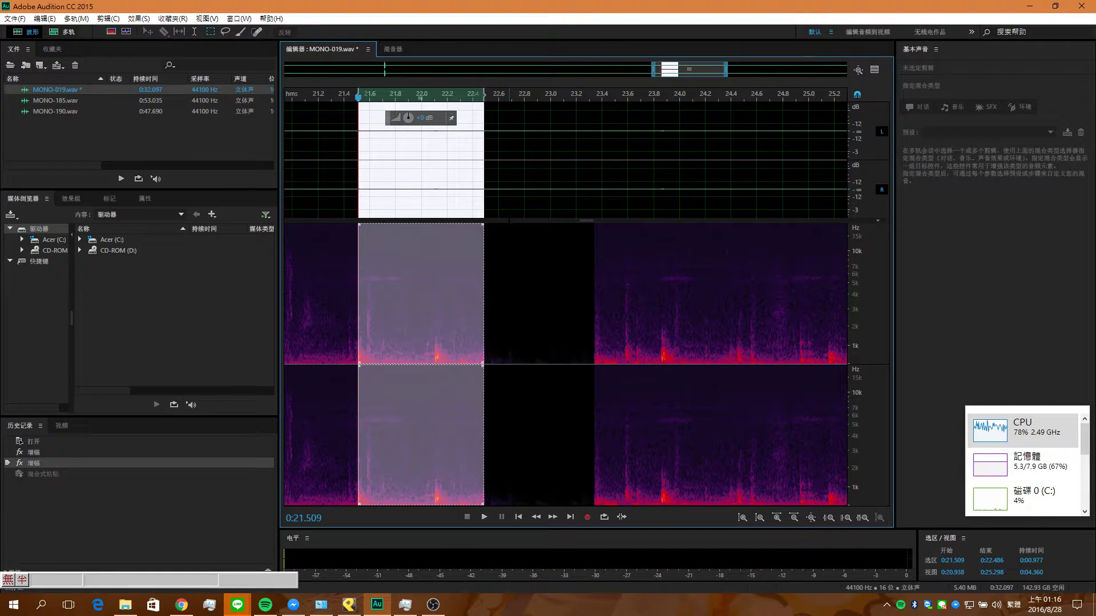
- Mix-paste the copied noise at about 22.48 s in overlap mode with a 0:00.050 crossfade
click(484, 192)
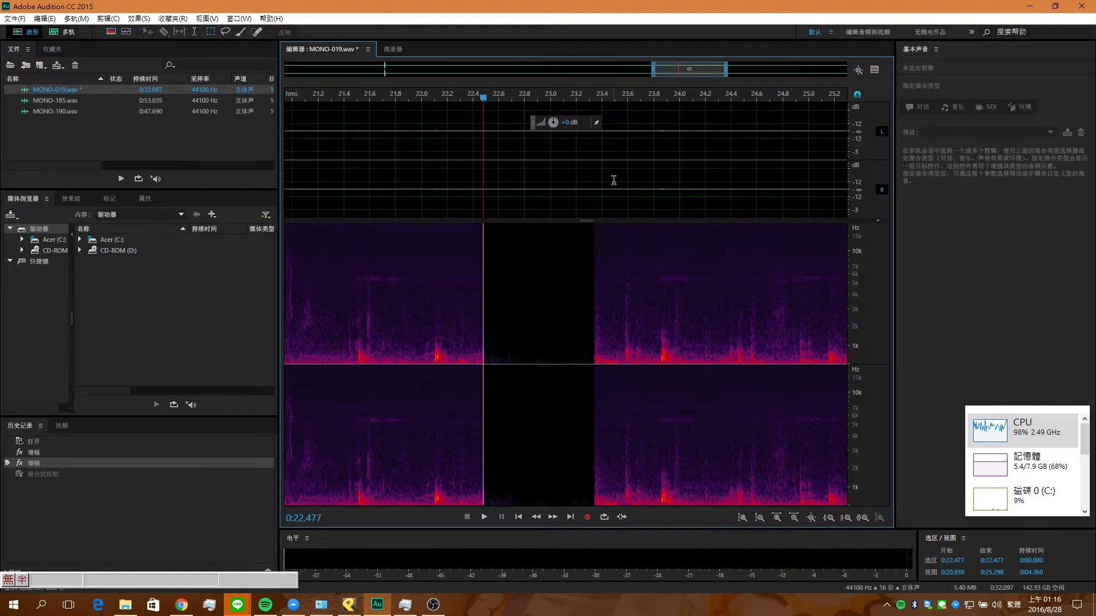
key(Left)
key(Right)
key(Right)
key(ctrl+shift+v)
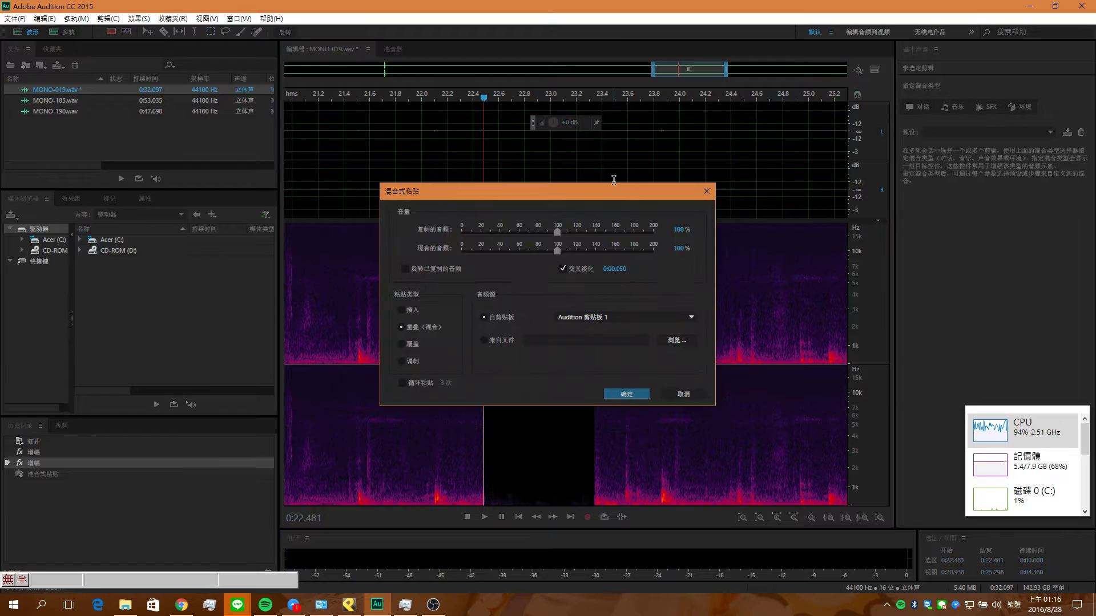
click(618, 399)
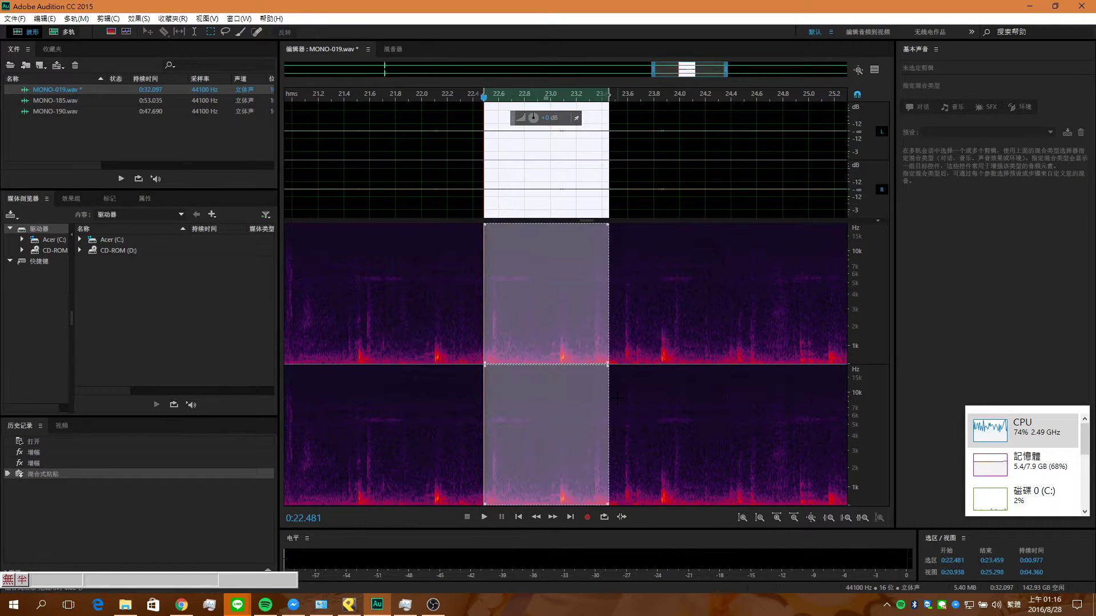
- Play the filled gap from about 21.16 s and undo the mix paste made at 22.48 s
click(422, 310)
click(313, 320)
key(space)
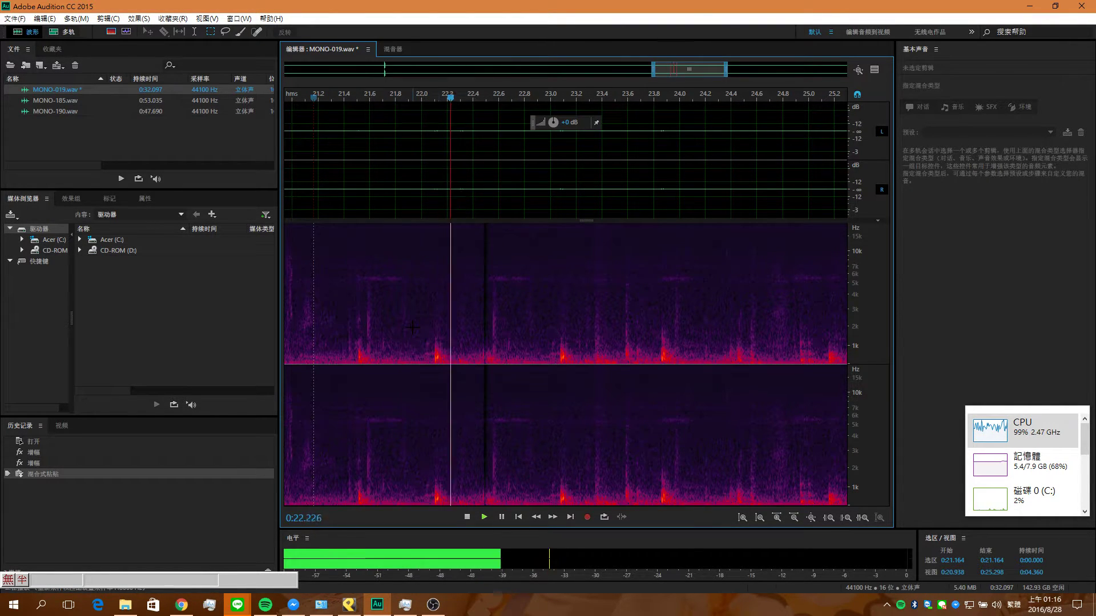
key(space)
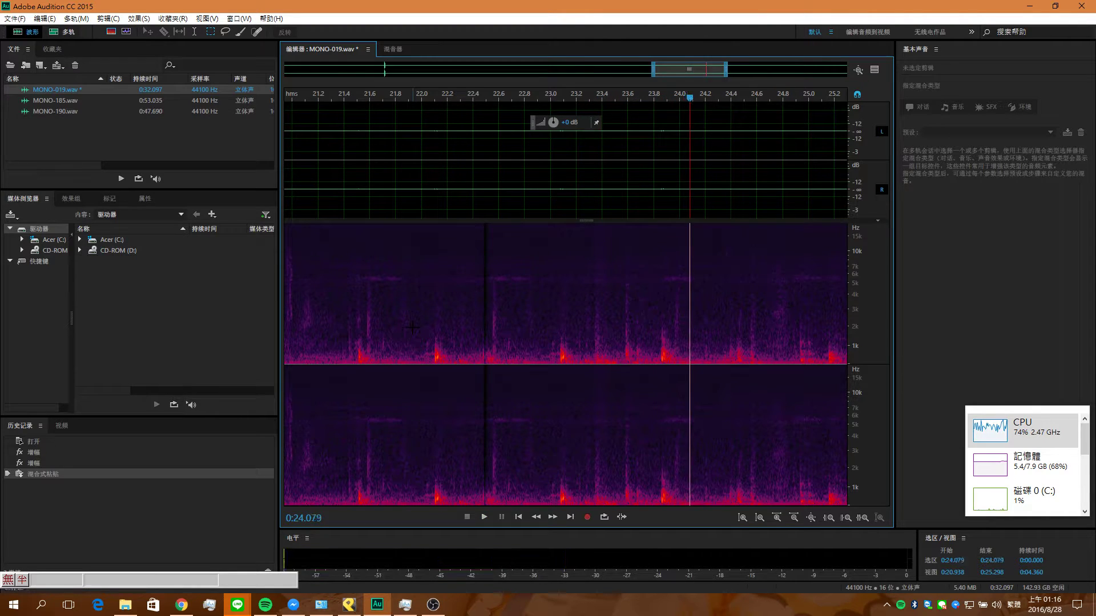
click(412, 327)
key(ctrl+z)
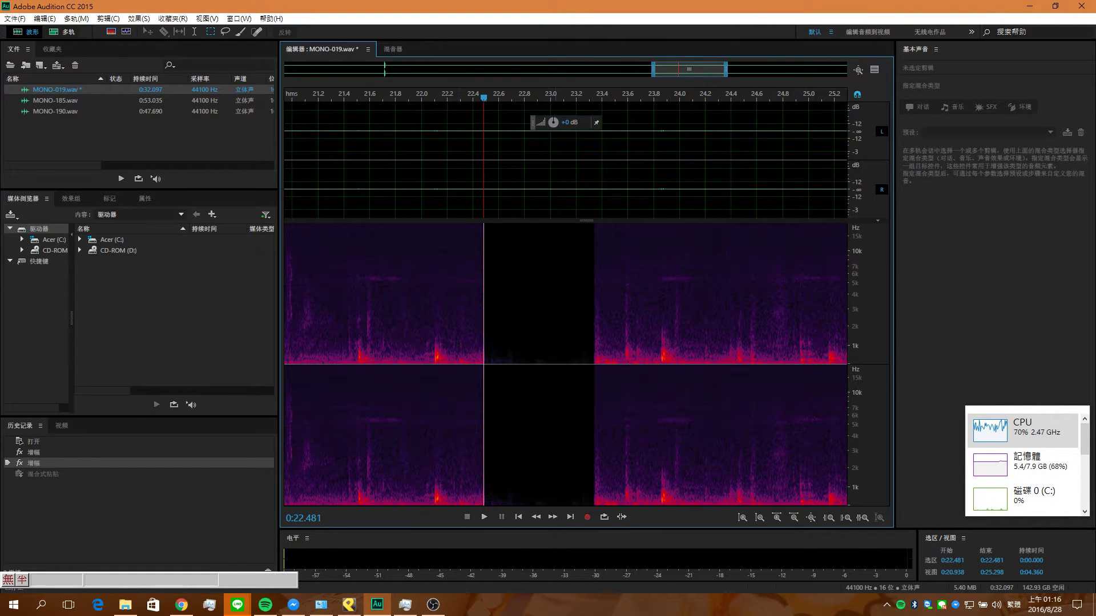
- Mix-paste the copied noise slightly before the silenced gap, at about 22.45 s
key(Left)
key(Left)
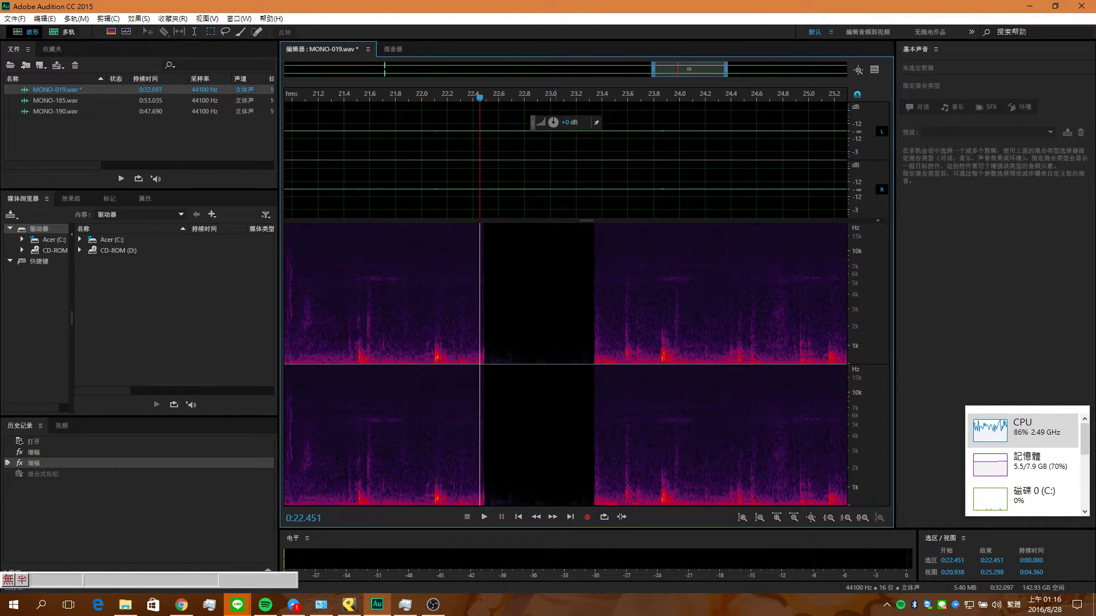
key(ctrl+shift+v)
click(608, 394)
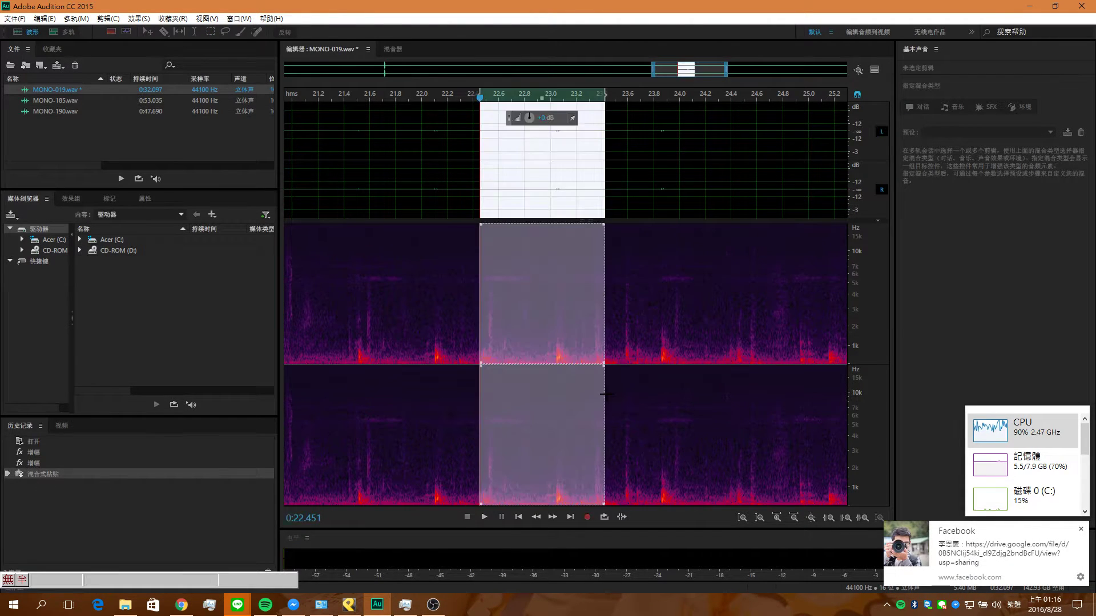
- Play the filled gap repeatedly from about 21.3 to 21.4 s, and undo the mix paste made at 22.45 s
click(401, 315)
click(306, 308)
click(331, 305)
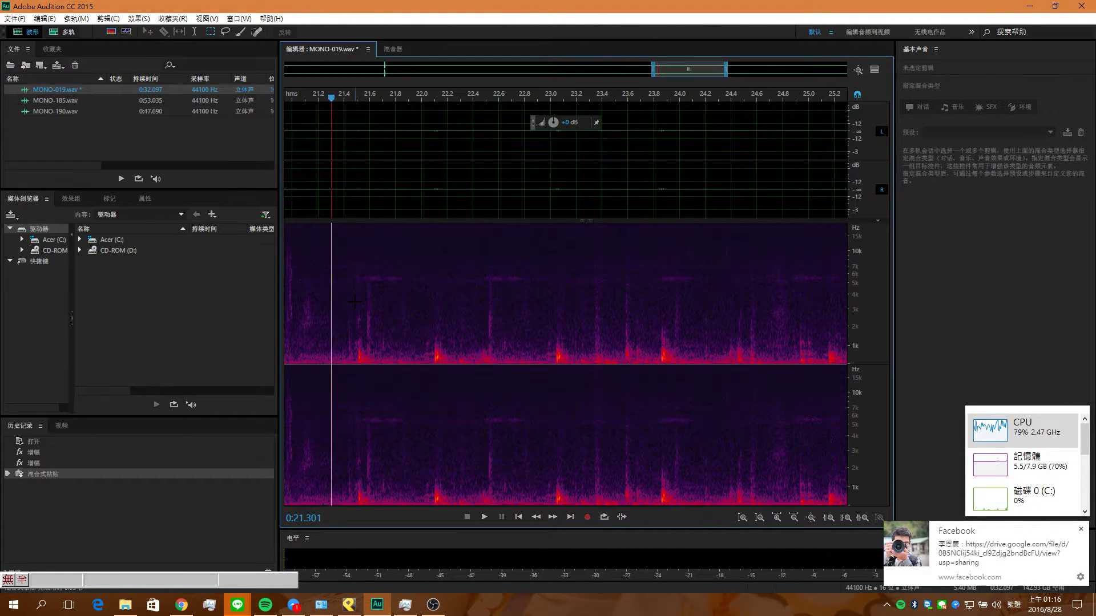
key(space)
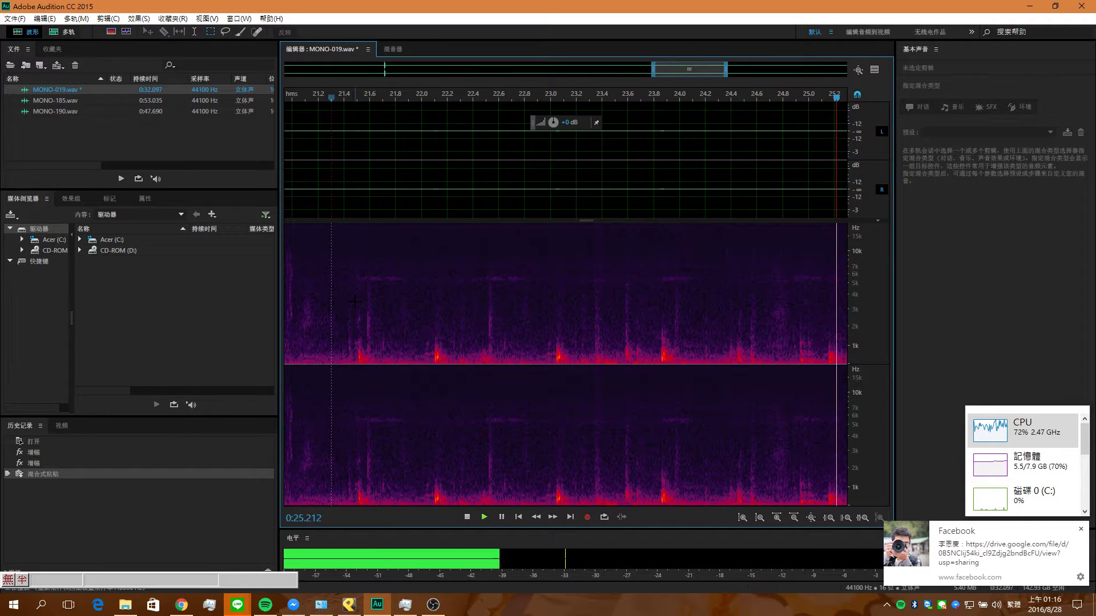
key(space)
click(344, 299)
key(space)
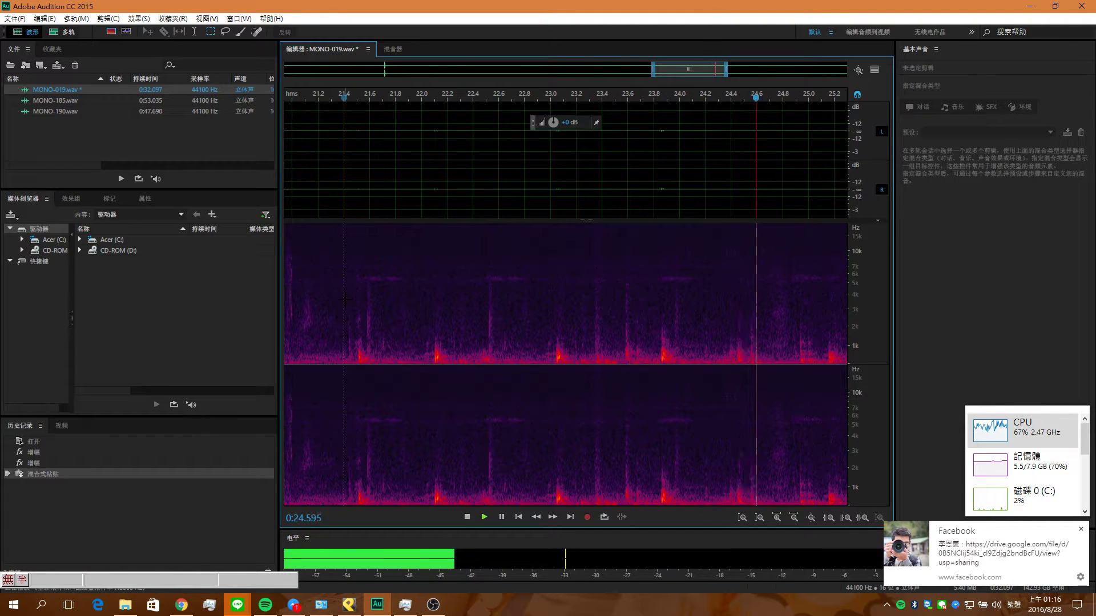
key(space)
click(340, 299)
key(space)
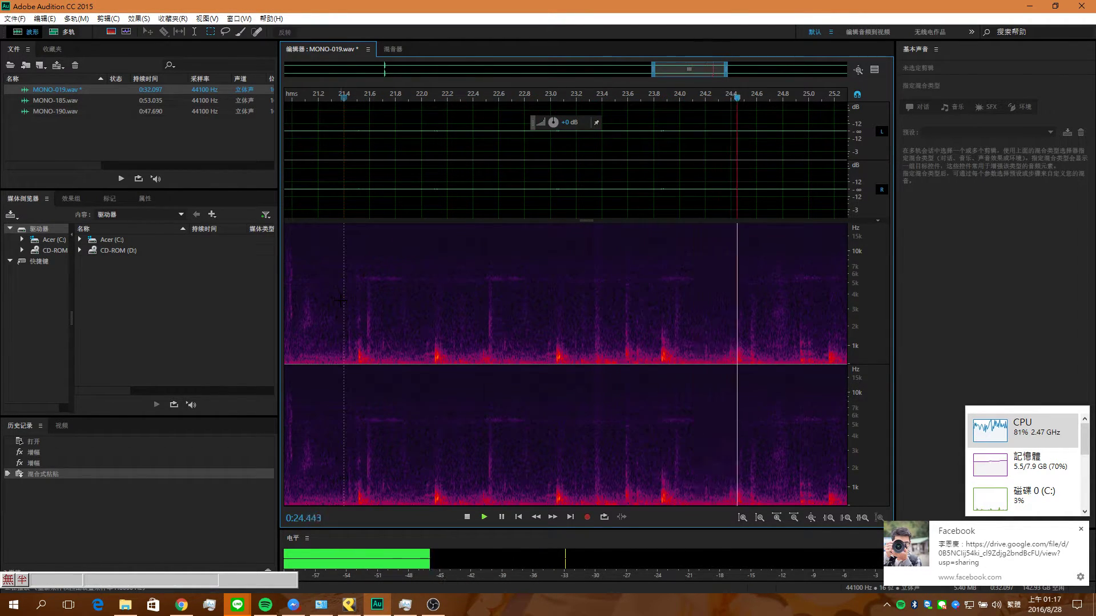
key(space)
key(ctrl+z)
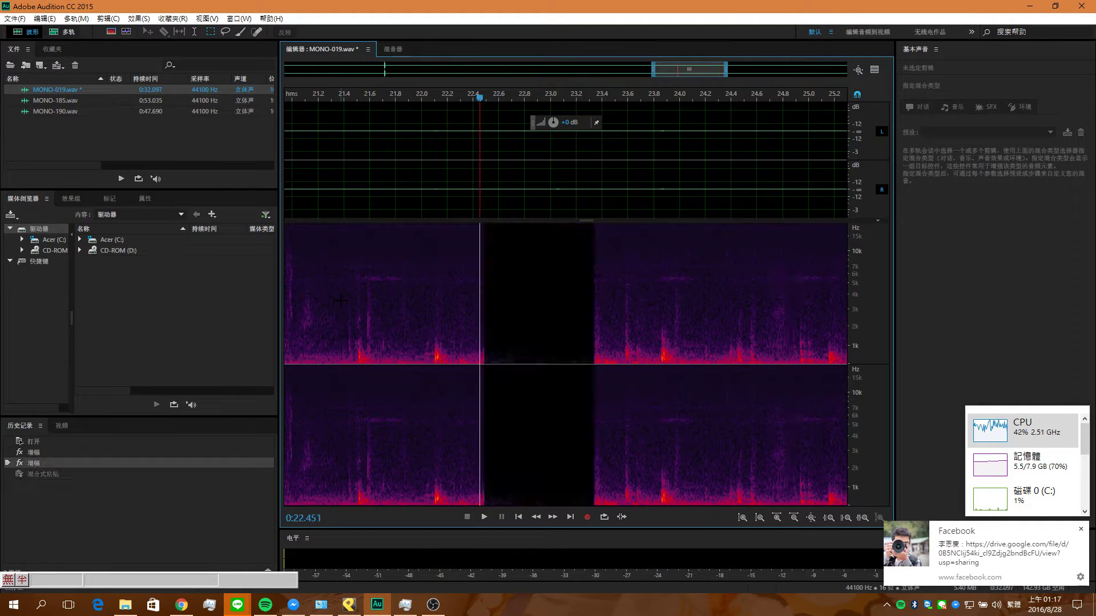
- Try mix-pasting the copied noise at about 22.32 s, and undo that paste
click(467, 320)
click(463, 315)
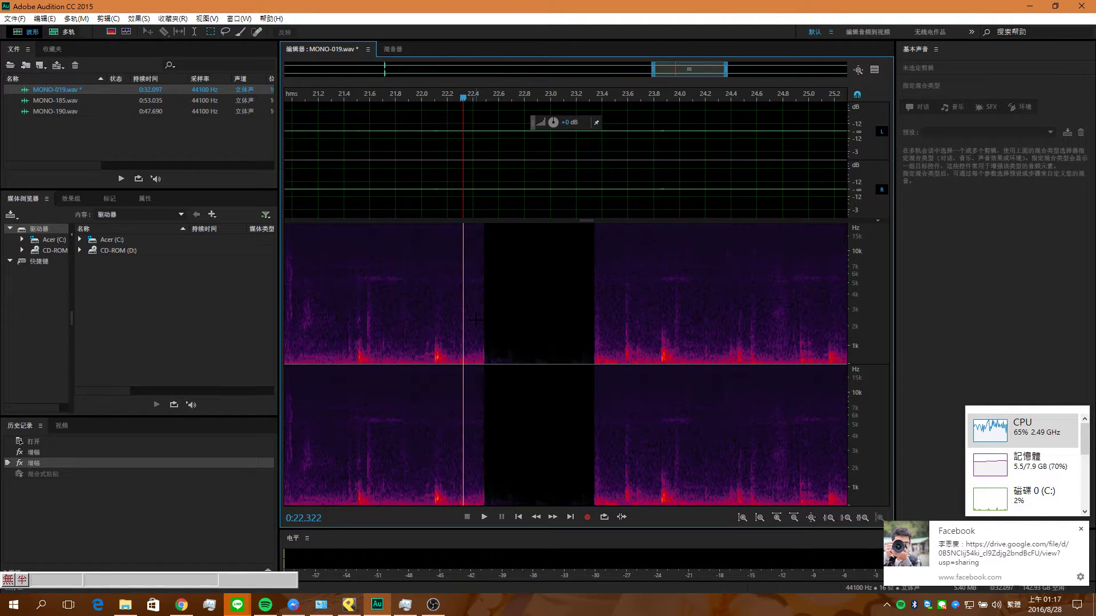
key(ctrl+shift+v)
click(632, 395)
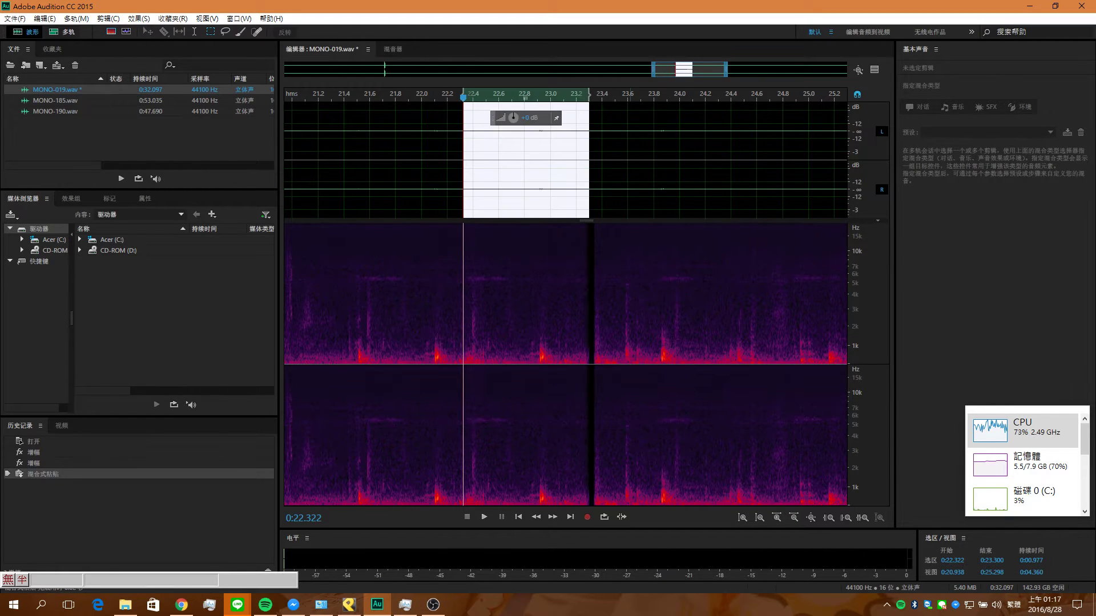
key(ctrl+z)
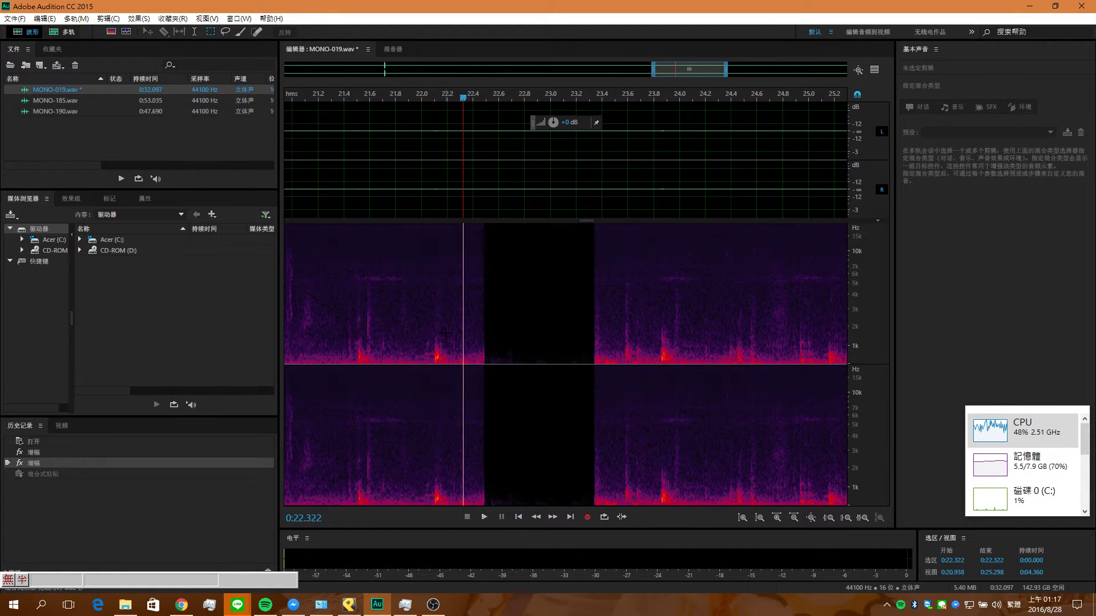
- Select and copy the background noise from about 21.35 to 22.48 s, directly before the silenced gap
click(472, 329)
triple_click(468, 330)
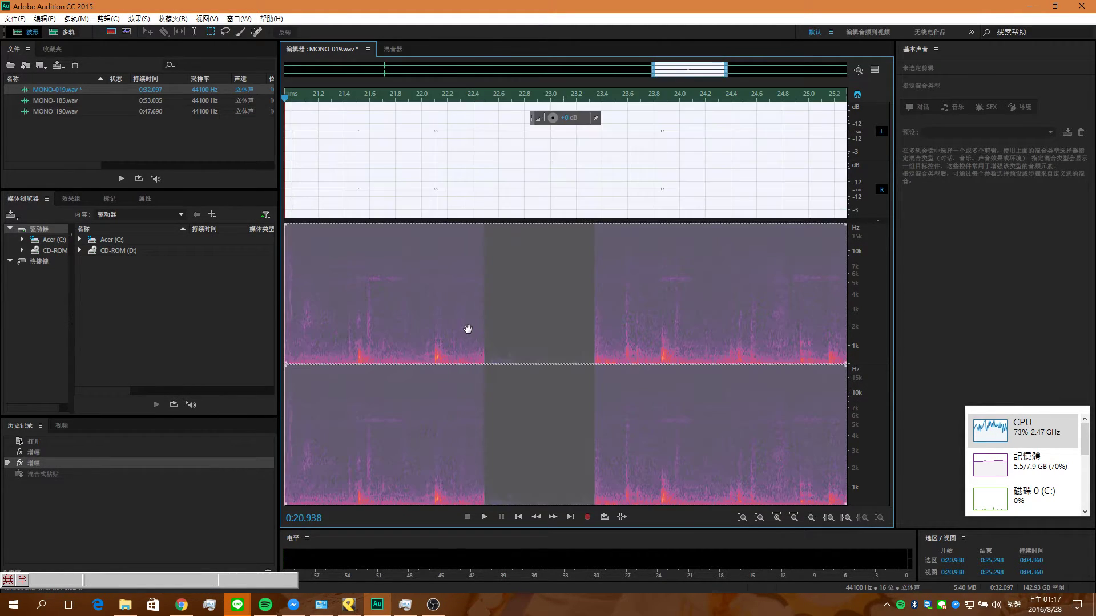
click(467, 329)
click(454, 327)
click(343, 317)
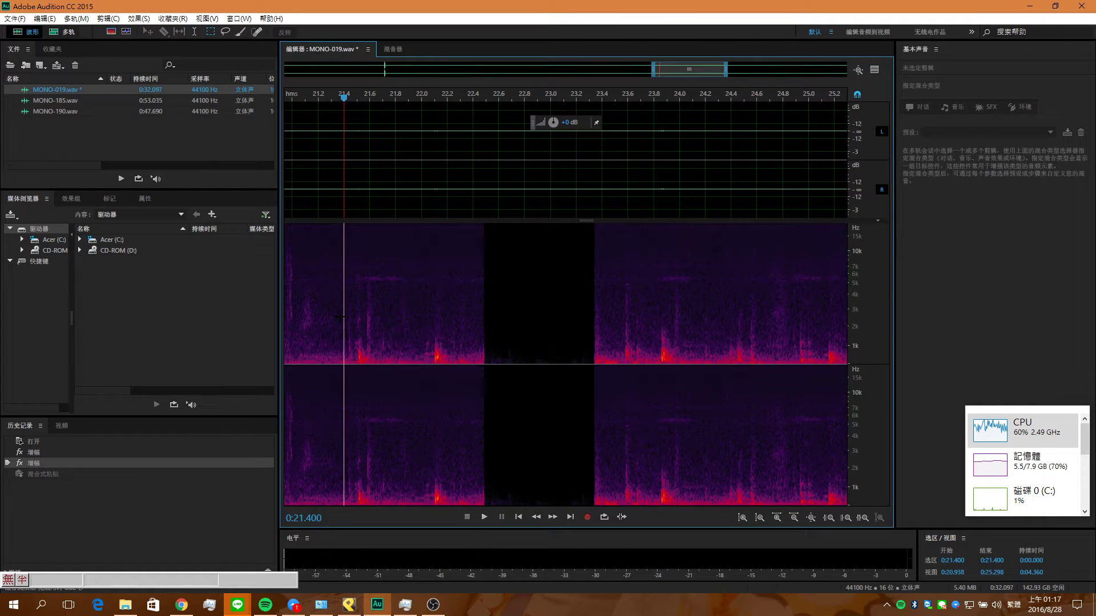
drag(332, 311, 459, 329)
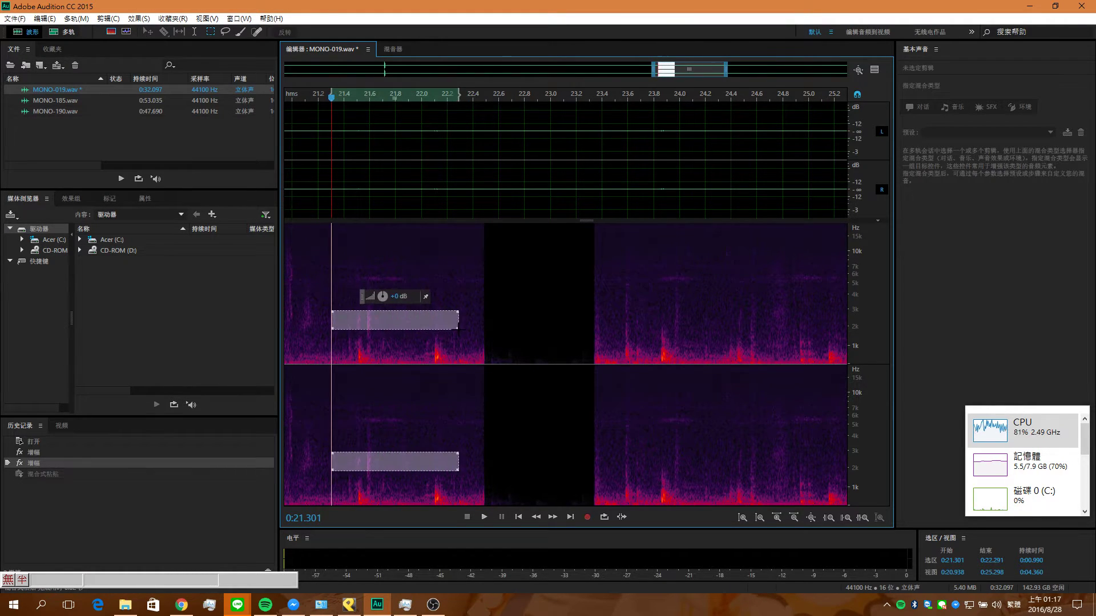
click(318, 177)
drag(338, 177, 483, 201)
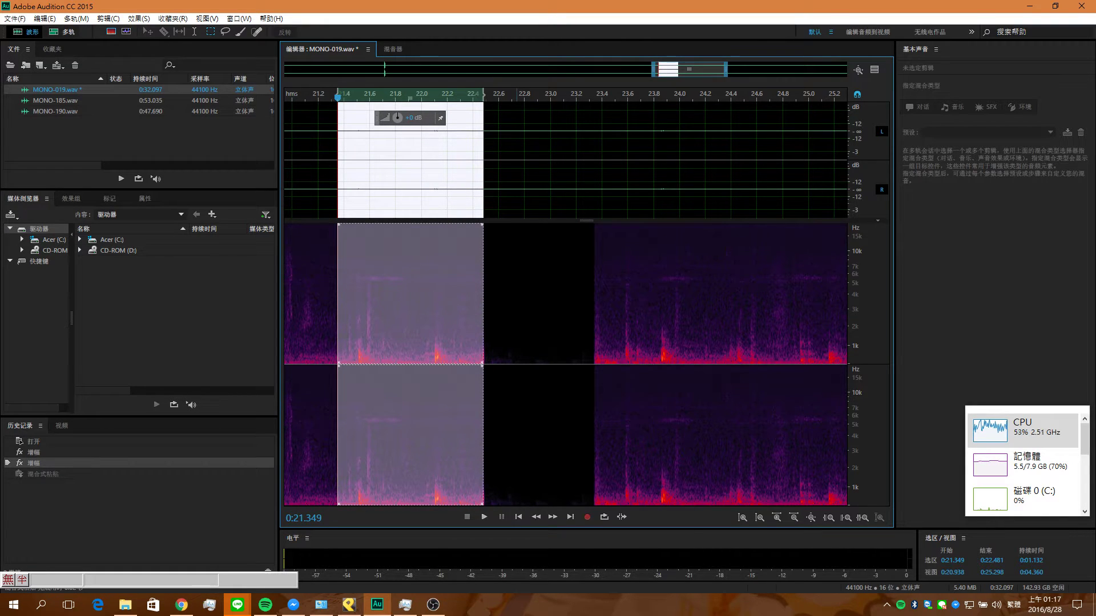
- Move the playhead to about 22.40 s, just before the silenced gap, and mix-paste the copied noise there
click(474, 180)
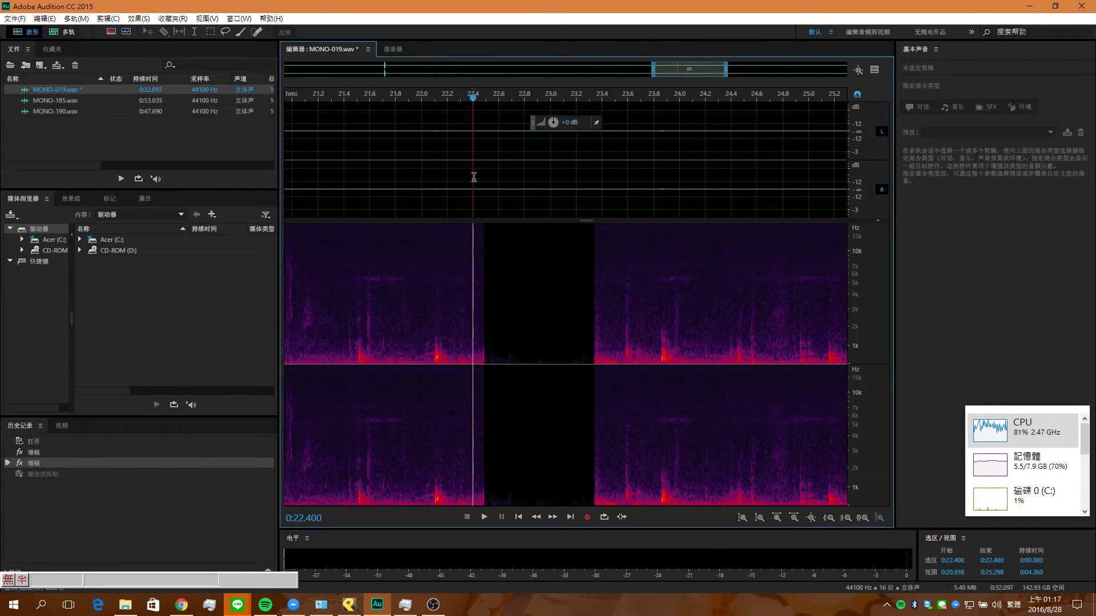
click(485, 181)
key(Left)
key(Left)
key(Left)
key(Left)
key(Left)
key(Left)
key(Left)
key(Left)
key(Left)
key(Left)
key(Left)
key(Left)
key(Left)
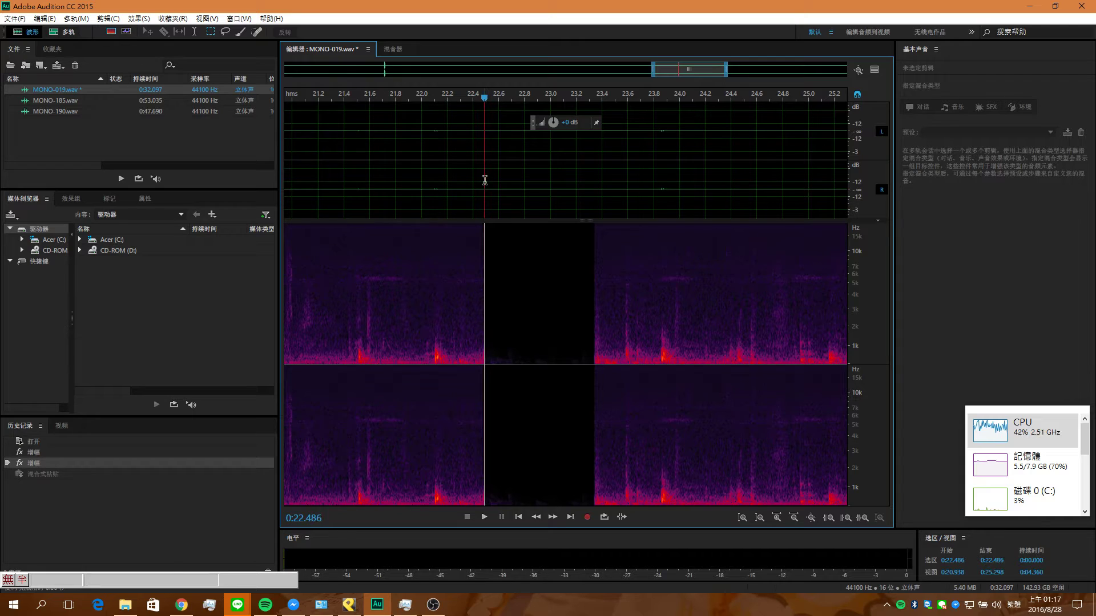
key(Left)
key(Left)
key(Left)
key(Left)
key(Left)
key(Left)
key(Left)
key(Left)
key(Left)
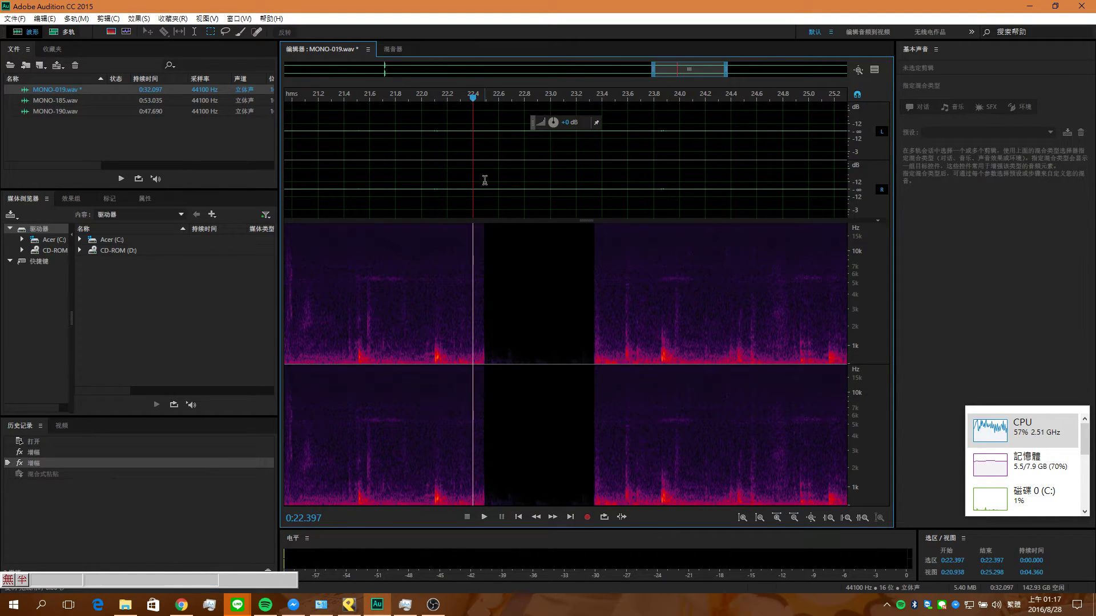
key(ctrl+shift+v)
click(606, 392)
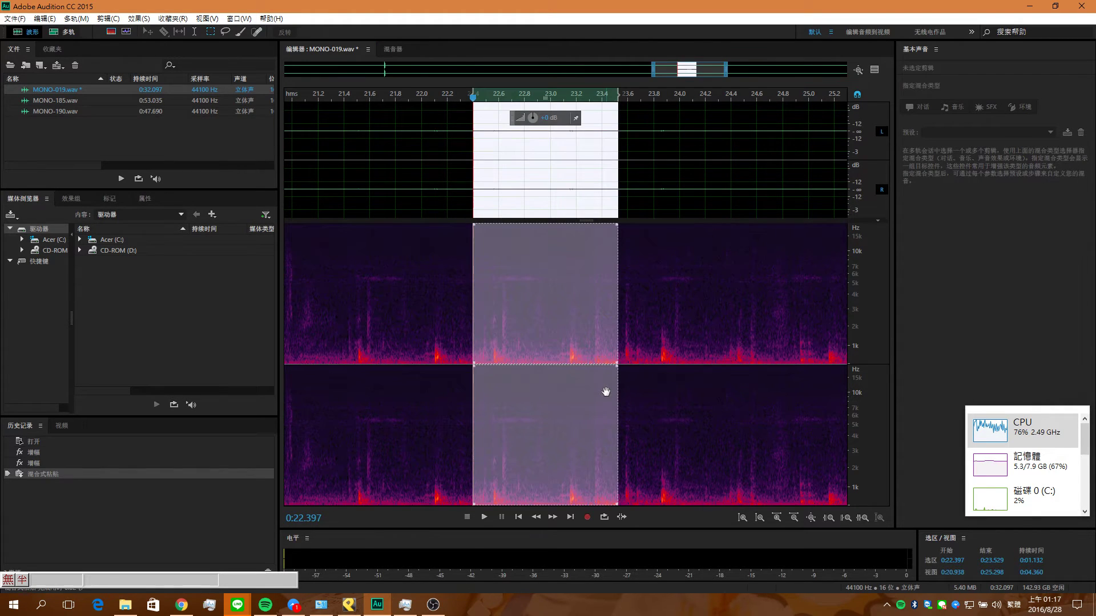
- Play the filled gap from about 22.12 s and repeatedly from 21.4 s to judge the transitions
click(437, 335)
key(space)
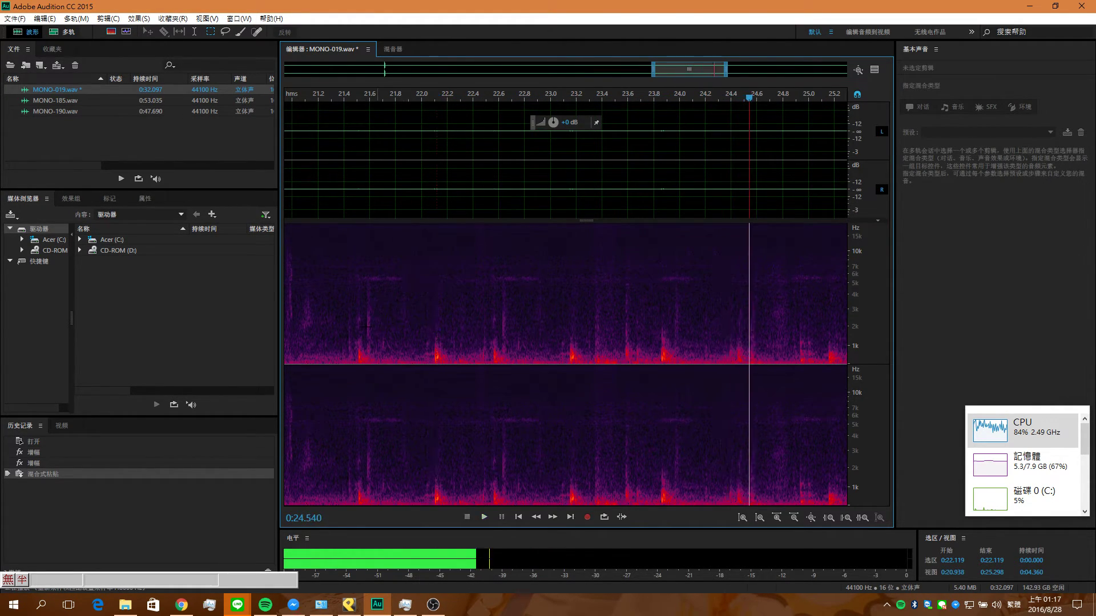
key(space)
click(344, 304)
key(space)
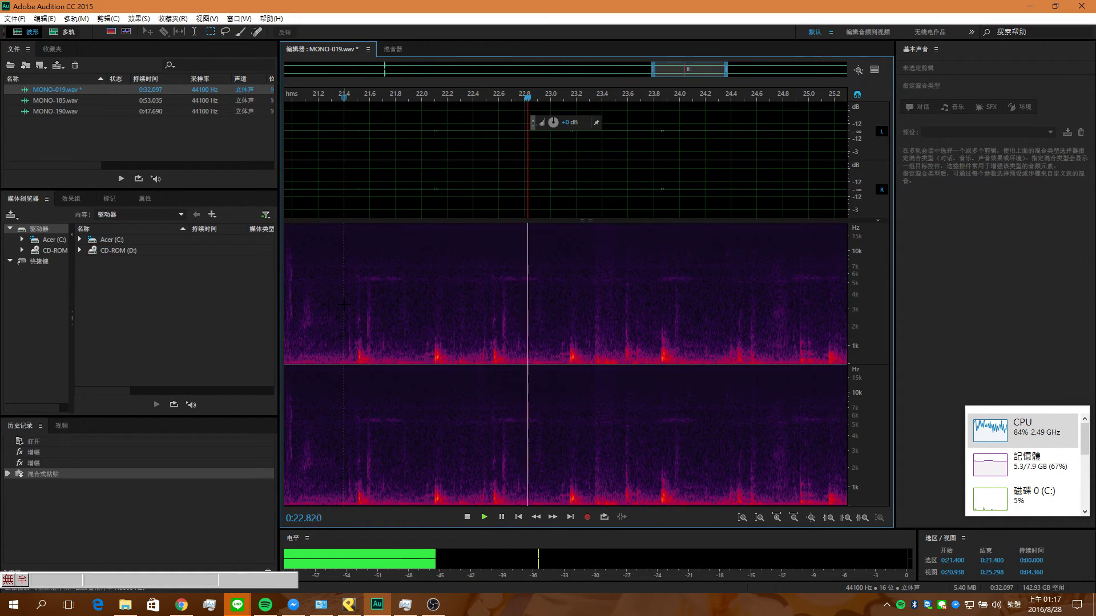
key(space)
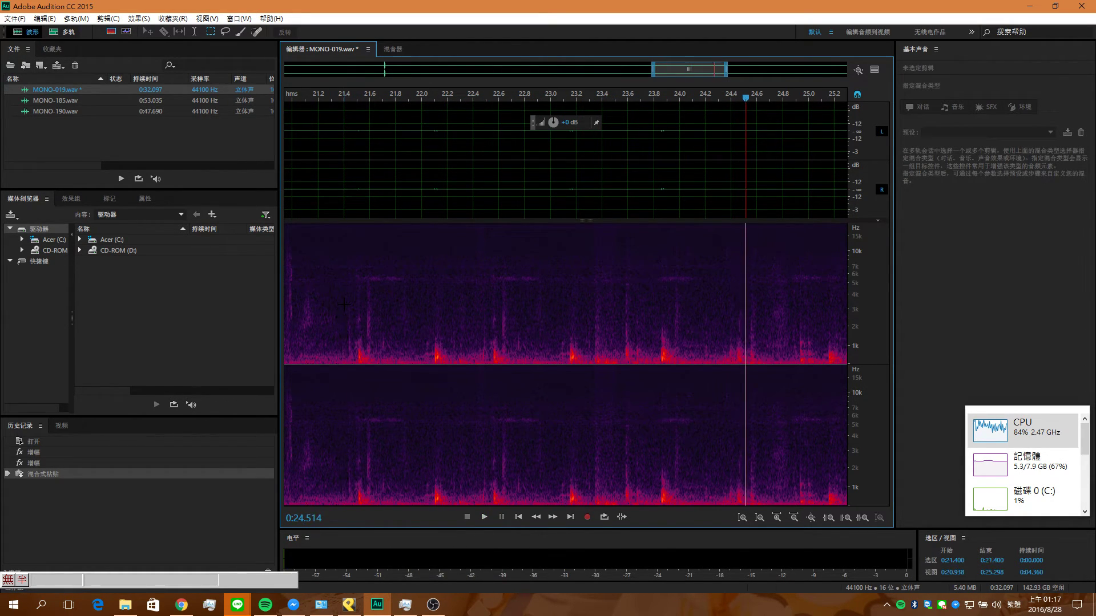
key(space)
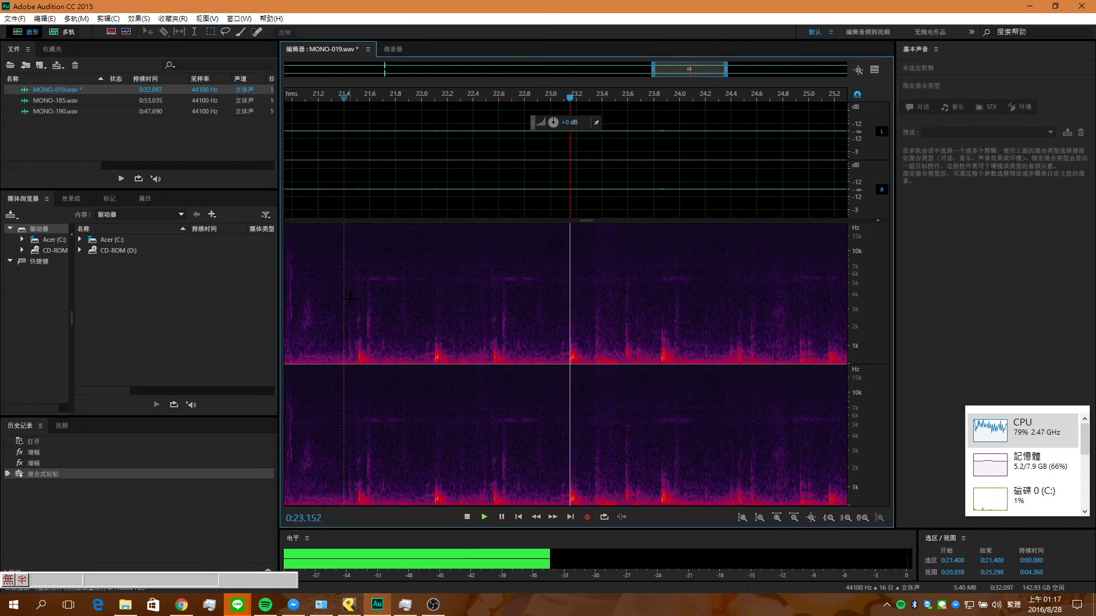
key(space)
key(space)
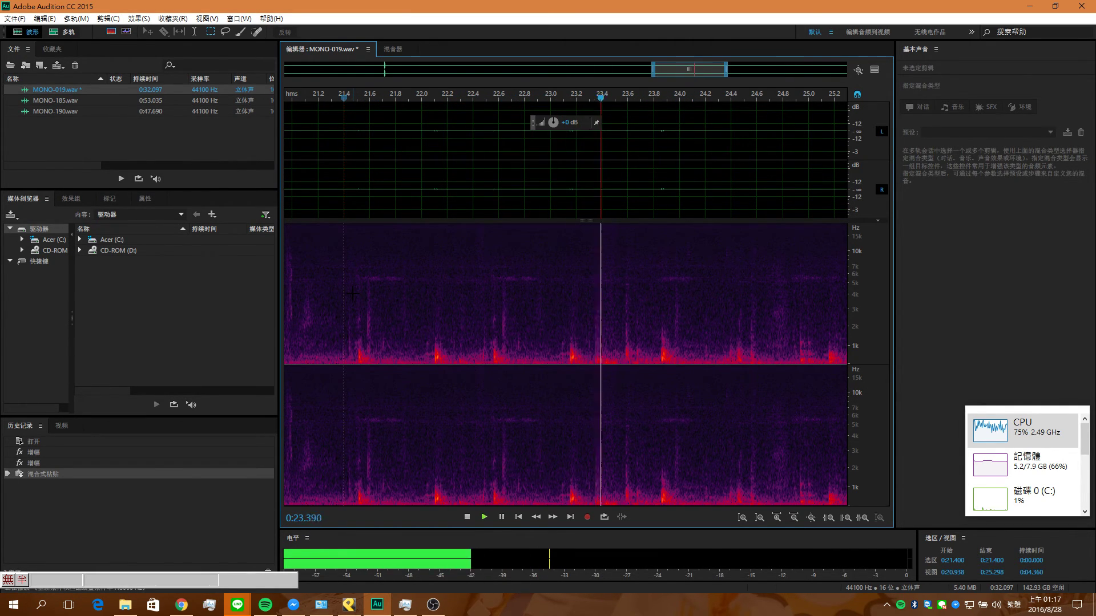
key(space)
- Save the edited MONO-019.wav and switch to OBS
key(ctrl+s)
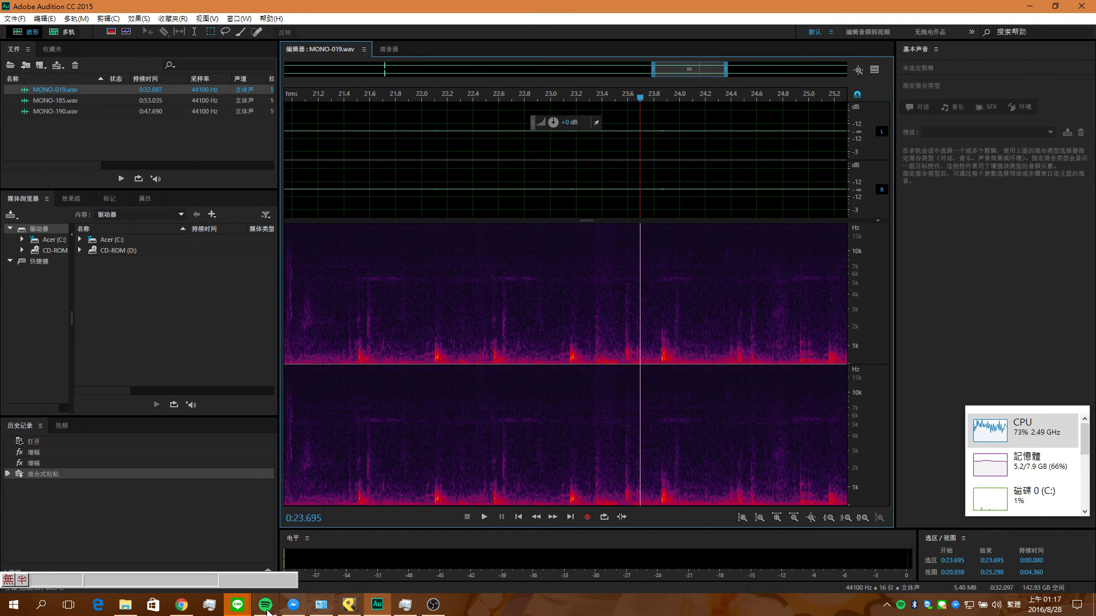
click(432, 605)
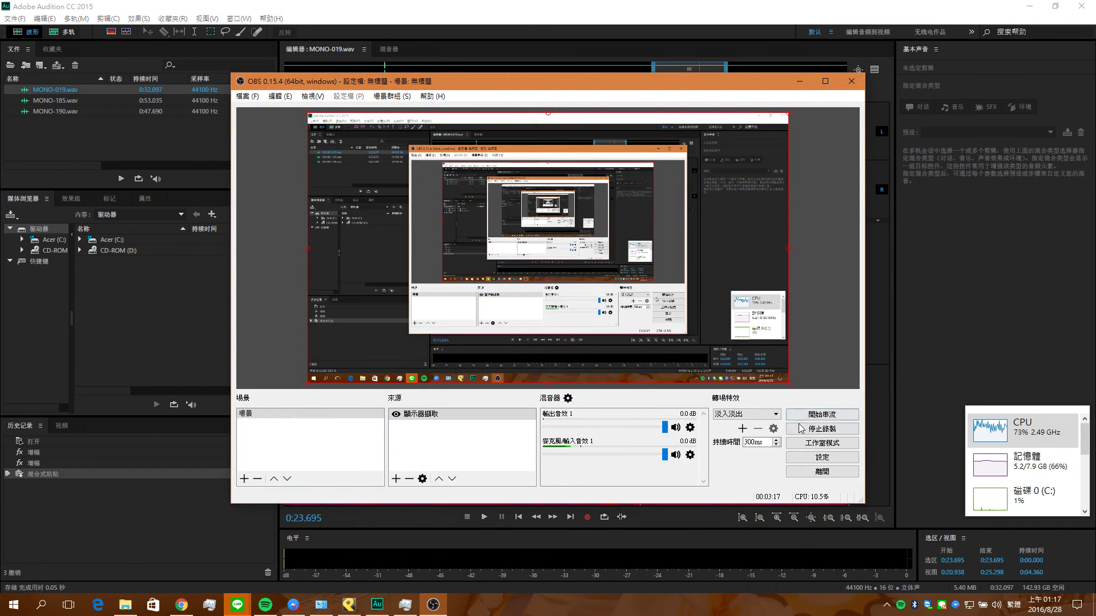